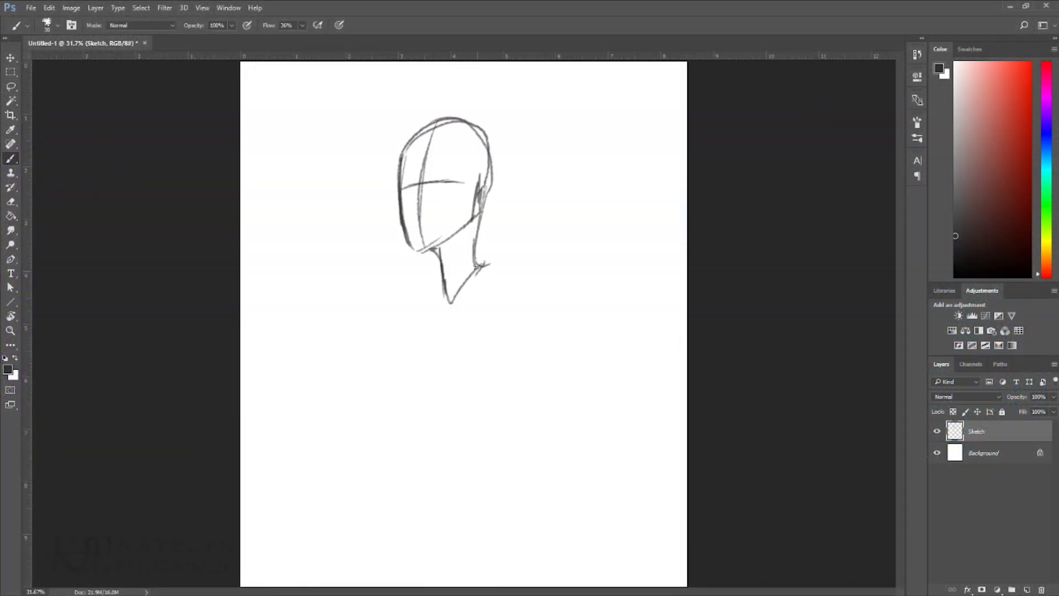
Sketch the shoulders, chest, collarbone, torso sides and waist-to-hip lines.
left_click_drag(441, 270, 394, 284)
mouse_move(479, 266)
left_mouse_down()
mouse_move(522, 262)
mouse_move(497, 379)
mouse_move(529, 464)
left_mouse_up()
mouse_move(402, 298)
left_mouse_down()
mouse_move(373, 349)
mouse_move(411, 381)
mouse_move(488, 369)
left_mouse_up()
mouse_move(491, 276)
left_mouse_down()
mouse_move(452, 295)
mouse_move(375, 374)
mouse_move(429, 547)
left_mouse_up()
left_click_drag(458, 538, 543, 453)
mouse_move(513, 262)
left_mouse_down()
mouse_move(516, 328)
mouse_move(596, 350)
left_mouse_up()
mouse_move(513, 325)
left_mouse_down()
mouse_move(595, 357)
mouse_move(530, 441)
left_mouse_up()
Sketch the bent right arm with hand on hip and the raised left arm and hand.
mouse_move(593, 344)
left_mouse_down()
mouse_move(552, 455)
mouse_move(464, 453)
mouse_move(496, 486)
mouse_move(562, 436)
left_mouse_up()
left_click_drag(584, 358, 557, 388)
left_click_drag(434, 293, 372, 332)
mouse_move(332, 287)
left_mouse_down()
mouse_move(361, 248)
mouse_move(353, 300)
mouse_move(292, 381)
left_mouse_up()
left_click_drag(315, 306, 284, 386)
Draw a long wrench in the raised hand, resting over the shoulder.
left_click_drag(298, 408, 369, 345)
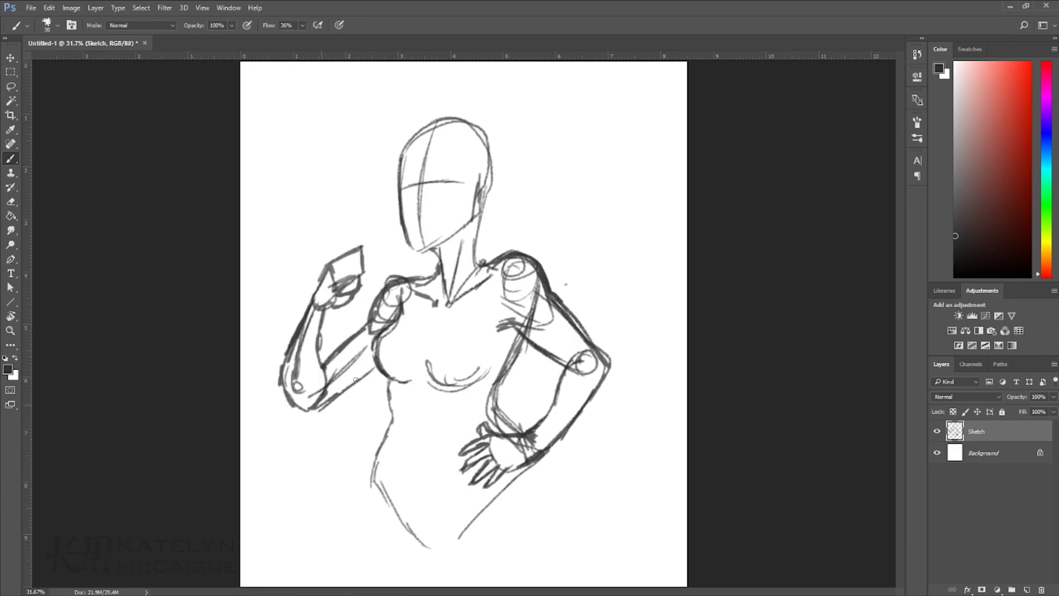
left_click_drag(386, 284, 430, 273)
left_click_drag(331, 276, 288, 292)
left_click_drag(361, 260, 386, 248)
mouse_move(288, 306)
left_mouse_down()
mouse_move(331, 293)
mouse_move(403, 226)
left_mouse_up()
left_click_drag(367, 273, 406, 246)
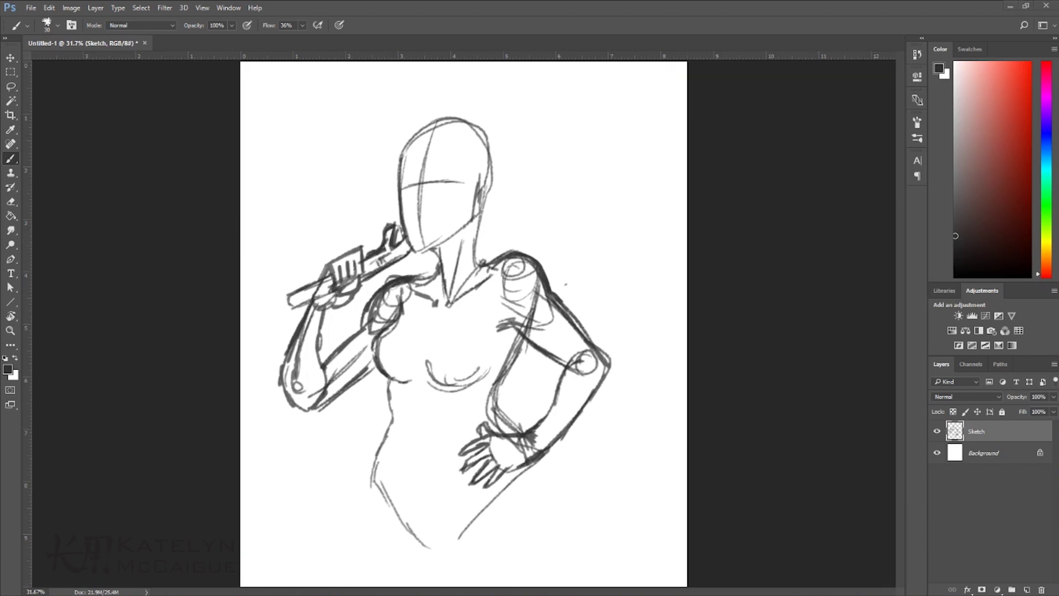
Darken the arm and torso contours and sketch a knotted, draped cloth at the hips.
left_click_drag(522, 338, 494, 431)
left_click_drag(395, 388, 372, 470)
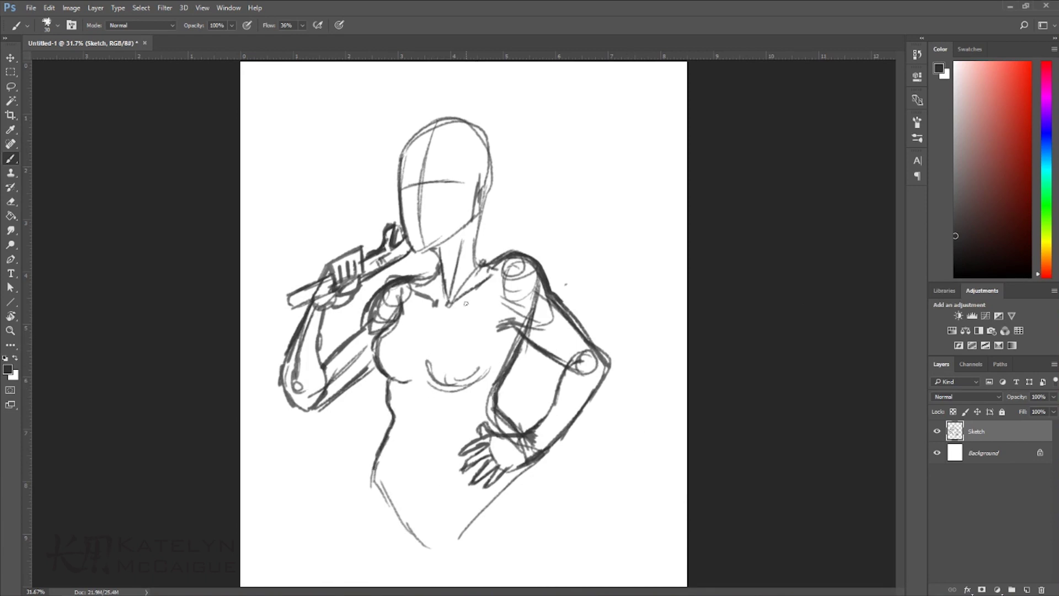
mouse_move(435, 449)
left_mouse_down()
mouse_move(427, 488)
mouse_move(388, 551)
left_mouse_up()
mouse_move(426, 486)
left_mouse_down()
mouse_move(424, 554)
mouse_move(452, 551)
left_mouse_up()
left_click_drag(450, 463, 475, 548)
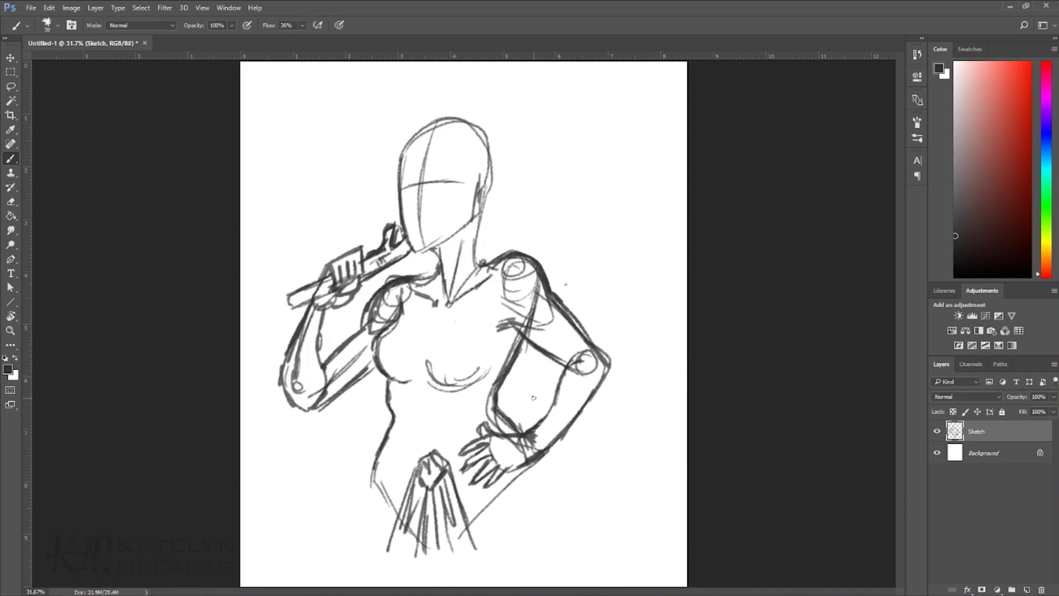
Sketch a tied cloth belt with draped folds around the hips.
mouse_move(381, 436)
left_mouse_down()
mouse_move(423, 461)
mouse_move(356, 494)
left_mouse_up()
left_click_drag(462, 492, 497, 499)
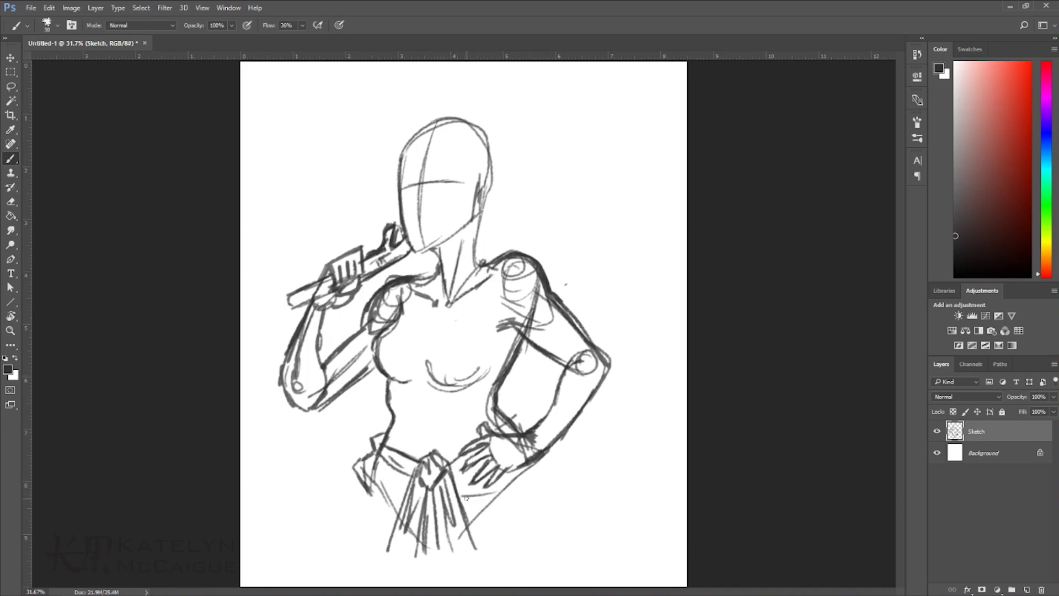
left_click_drag(524, 457, 544, 513)
left_click_drag(463, 494, 538, 521)
left_click_drag(402, 485, 359, 511)
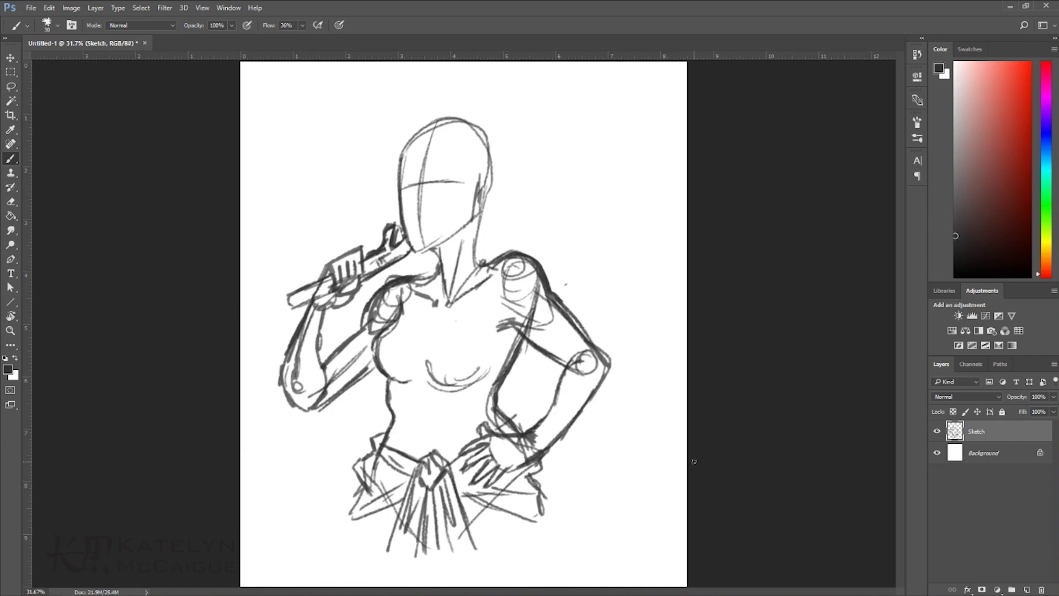
Retrace the head side, jaw and neck darker, and add an ear.
left_click_drag(401, 147, 406, 246)
mouse_move(408, 251)
left_mouse_down()
mouse_move(476, 218)
mouse_move(485, 264)
left_mouse_up()
left_click_drag(438, 249, 443, 281)
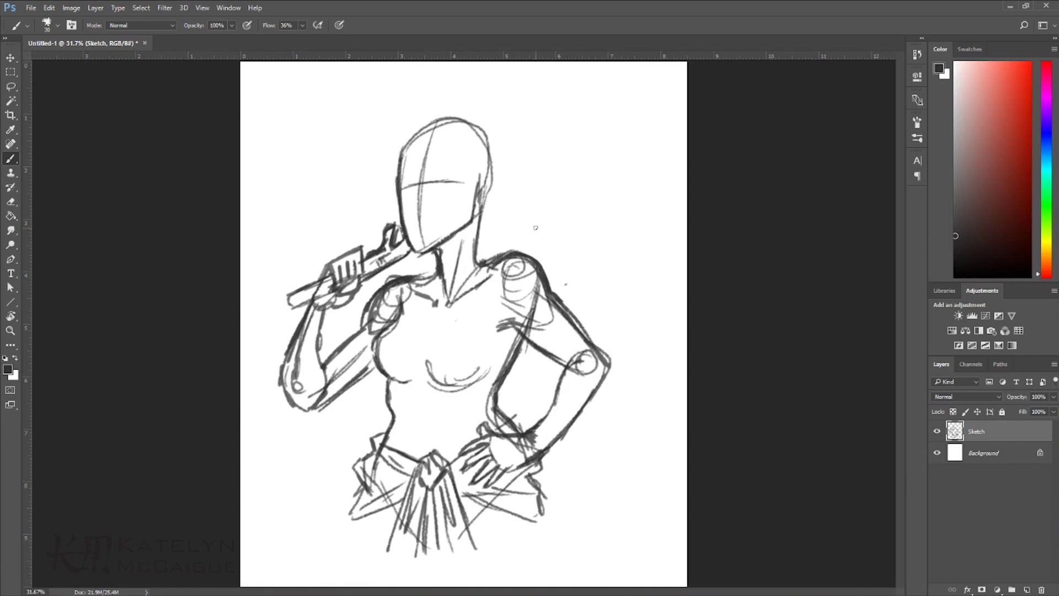
left_click_drag(479, 179, 482, 209)
left_click_drag(461, 295, 490, 281)
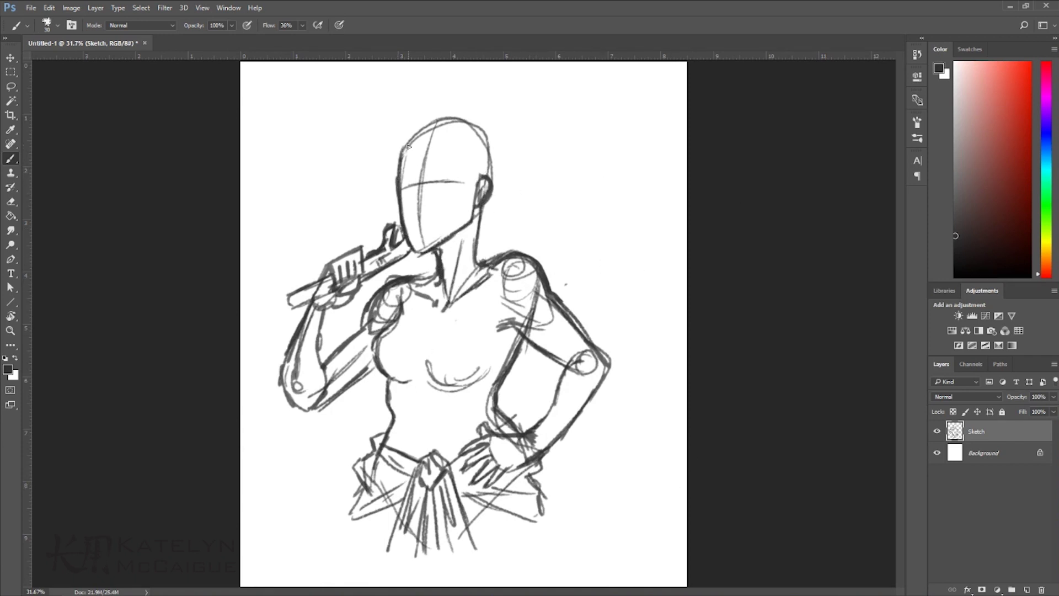
Sketch the bandana over the head and long hair strands falling over the shoulder.
mouse_move(394, 157)
left_mouse_down()
mouse_move(498, 164)
mouse_move(460, 105)
mouse_move(502, 160)
mouse_move(448, 309)
left_mouse_up()
left_click_drag(477, 162, 484, 301)
left_click_drag(474, 243, 479, 325)
left_click_drag(392, 166, 397, 235)
left_click_drag(408, 284, 380, 320)
left_click_drag(408, 248, 419, 298)
left_click_drag(393, 246, 400, 259)
left_click_drag(386, 290, 395, 300)
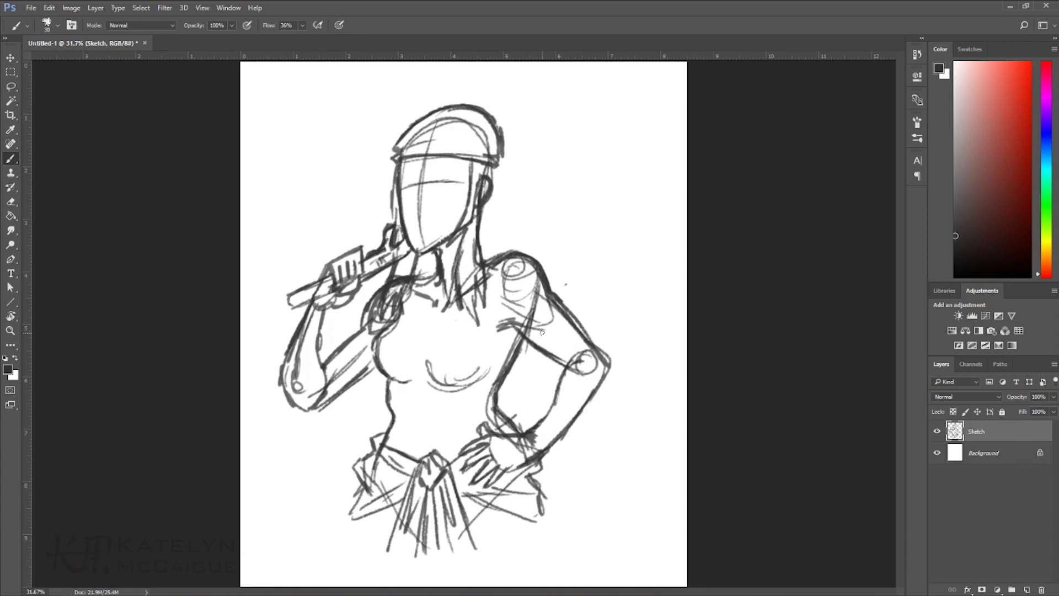
Add the bandana knot and hanging tail, refine its top, and add hair beside the face.
mouse_move(499, 121)
left_mouse_down()
mouse_move(507, 191)
mouse_move(543, 227)
left_mouse_up()
left_click_drag(493, 199, 505, 248)
left_click_drag(546, 350, 524, 428)
left_click_drag(397, 160, 500, 111)
left_click_drag(375, 246, 388, 200)
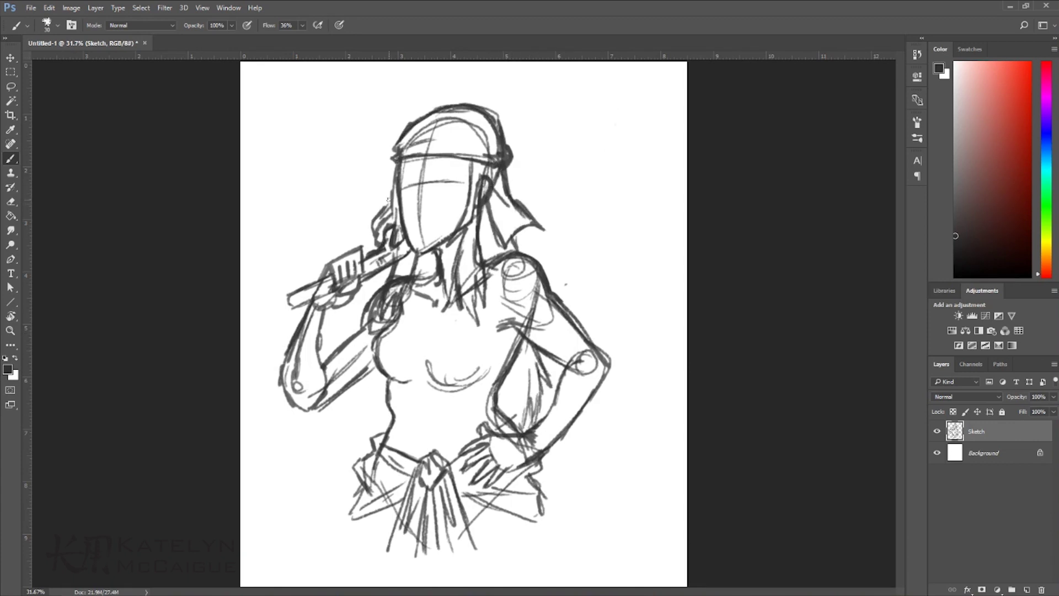
left_click_drag(440, 131, 486, 118)
left_click_drag(465, 207, 473, 176)
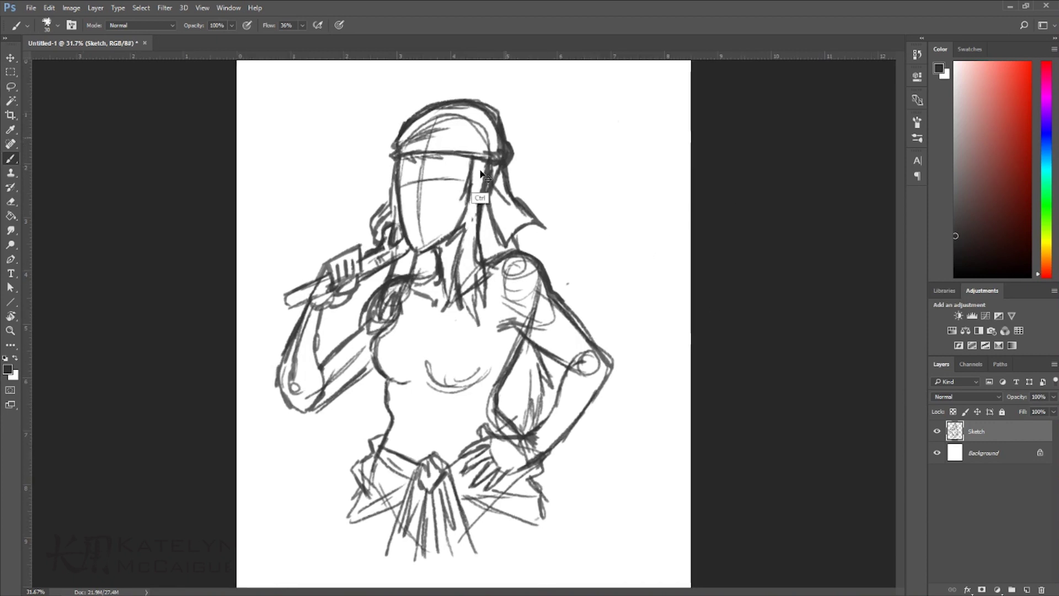
Sketch the eyes, mouth and face contour, redrawing the right eye with darker lids.
scroll(461, 159, "up", 2, "alt")
left_click_drag(386, 223, 380, 244)
left_click_drag(401, 247, 412, 244)
left_click_drag(359, 165, 454, 278)
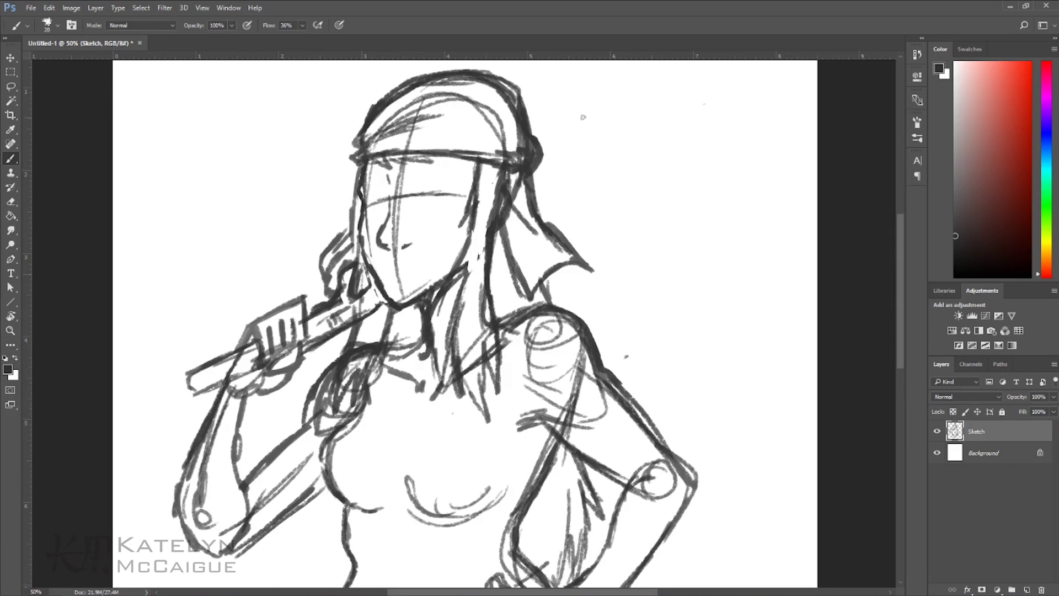
left_click_drag(415, 192, 457, 189)
key("ctrl+z")
left_click_drag(424, 202, 444, 201)
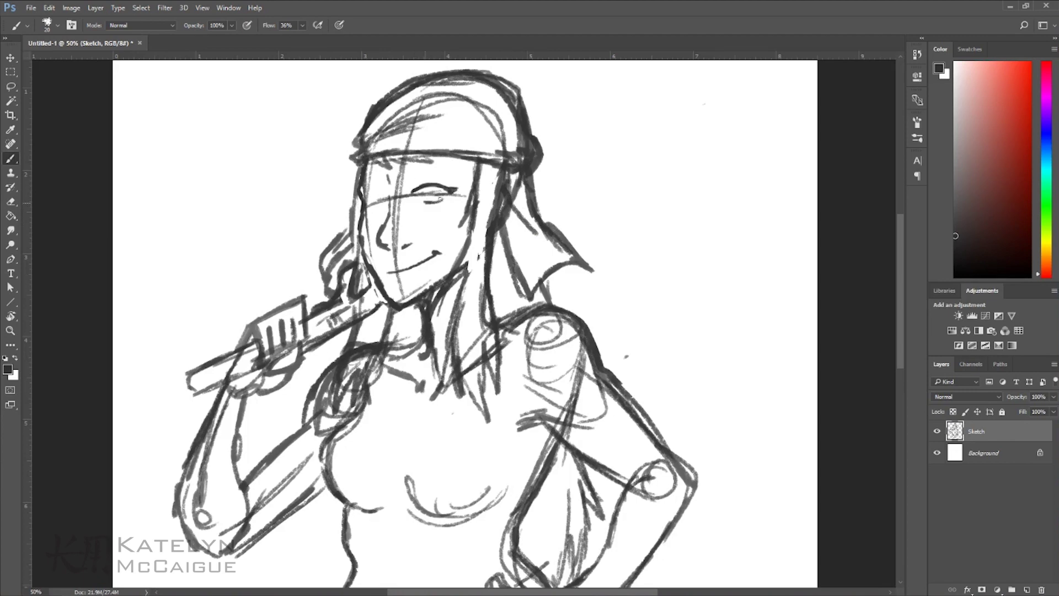
Sketch the left eye, redraw the chin, and add a hair line across the face.
left_click_drag(358, 223, 369, 262)
left_click_drag(381, 300, 447, 279)
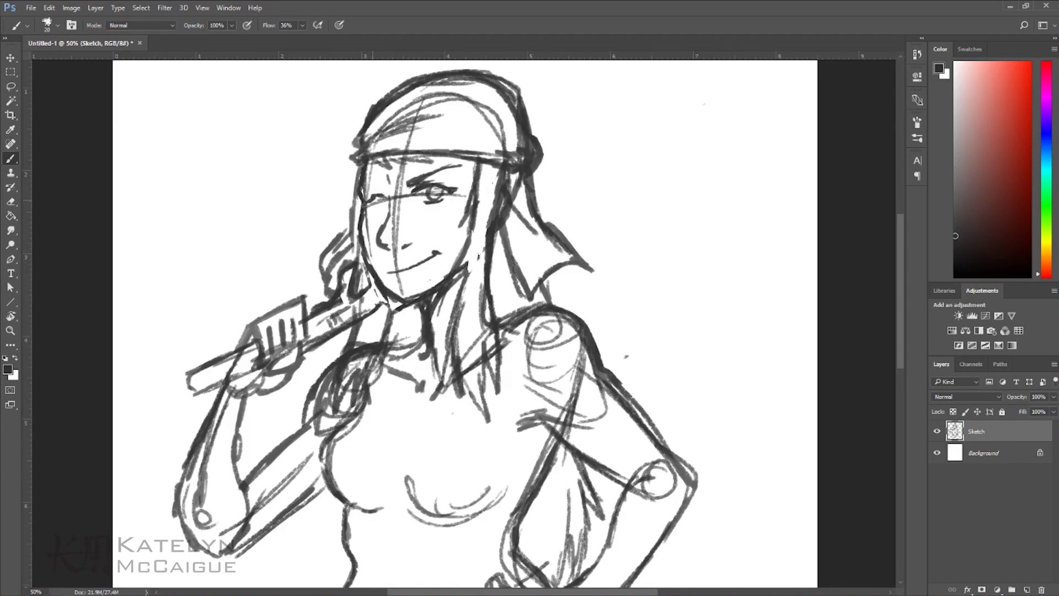
left_click_drag(362, 193, 389, 205)
left_click_drag(466, 160, 464, 231)
left_click_drag(505, 183, 485, 279)
key("ctrl+z")
left_click_drag(593, 279, 596, 284)
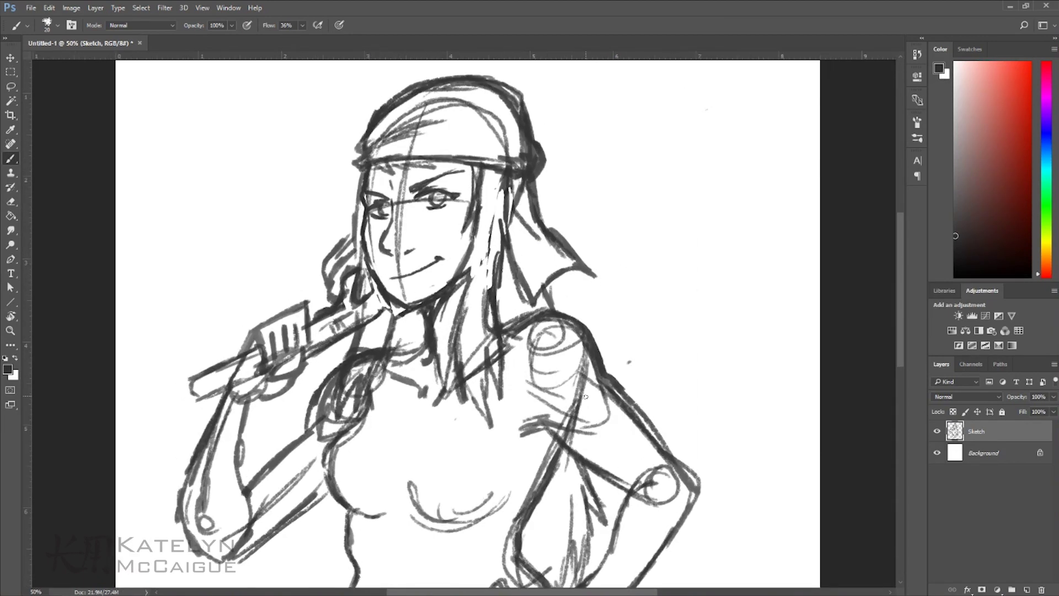
Sketch the crop top with its neckline, waistband, chest and a zipper line.
left_click_drag(364, 485, 254, 408)
mouse_move(271, 287)
left_mouse_down()
mouse_move(353, 387)
mouse_move(325, 357)
left_mouse_up()
left_click_drag(220, 381, 381, 370)
left_click_drag(312, 386, 397, 375)
left_click_drag(393, 165, 414, 292)
left_click_drag(254, 205, 226, 281)
mouse_move(267, 301)
left_mouse_down()
mouse_move(259, 396)
mouse_move(290, 394)
left_mouse_up()
left_click_drag(292, 336, 292, 396)
left_click_drag(226, 380, 221, 465)
Lasso-select and delete the old raised-arm strokes.
key("ctrl+minus")
key("l")
mouse_move(260, 265)
left_mouse_down()
mouse_move(229, 302)
mouse_move(210, 361)
left_mouse_up()
key("Delete")
key("ctrl+d")
key("b")
Redraw the raised left forearm and the hand gripping the wrench.
key("ctrl+z")
mouse_move(230, 276)
left_mouse_down()
mouse_move(237, 363)
mouse_move(243, 353)
left_mouse_up()
left_click_drag(292, 331, 237, 364)
key("ctrl+z")
left_click_drag(250, 273, 259, 370)
left_click_drag(223, 273, 242, 389)
mouse_move(298, 264)
left_mouse_down()
mouse_move(257, 348)
mouse_move(264, 376)
left_mouse_up()
key("l")
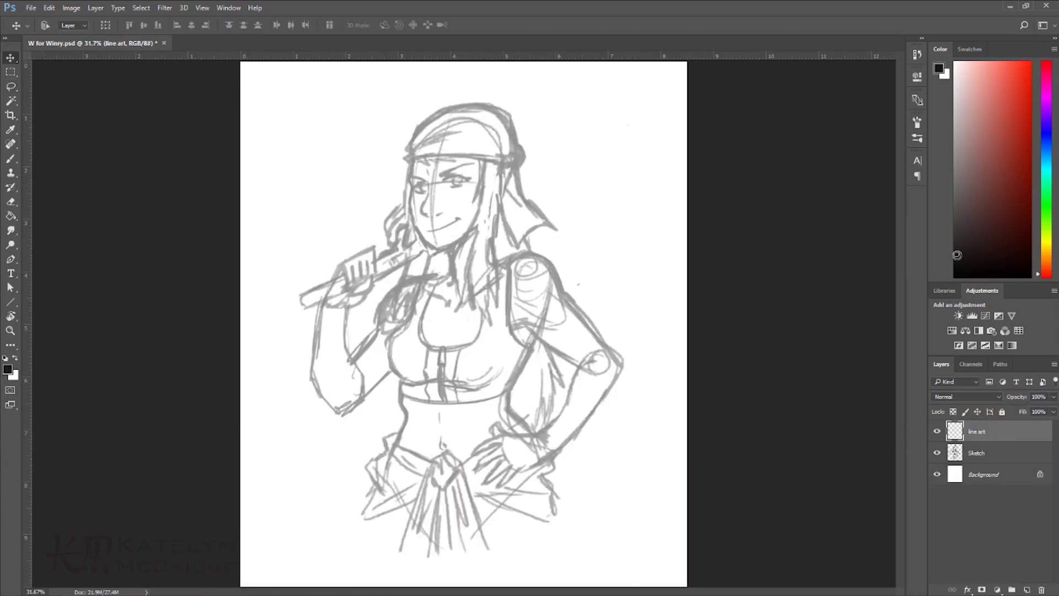
Ink a long hooked hair strand beside the face in black.
key("b")
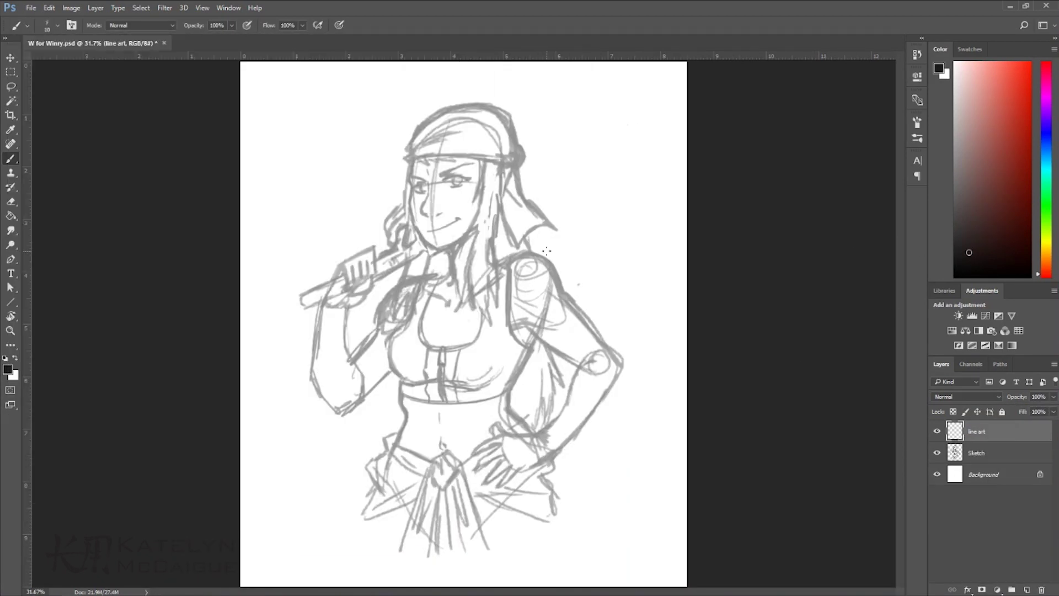
scroll(508, 158, "up", 3)
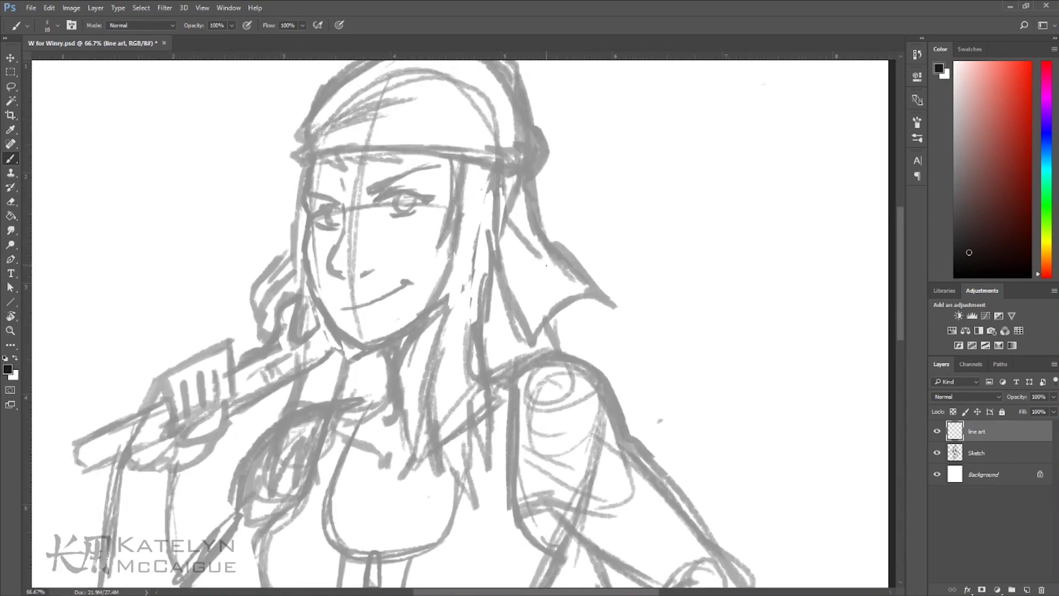
scroll(459, 350, "up", 1)
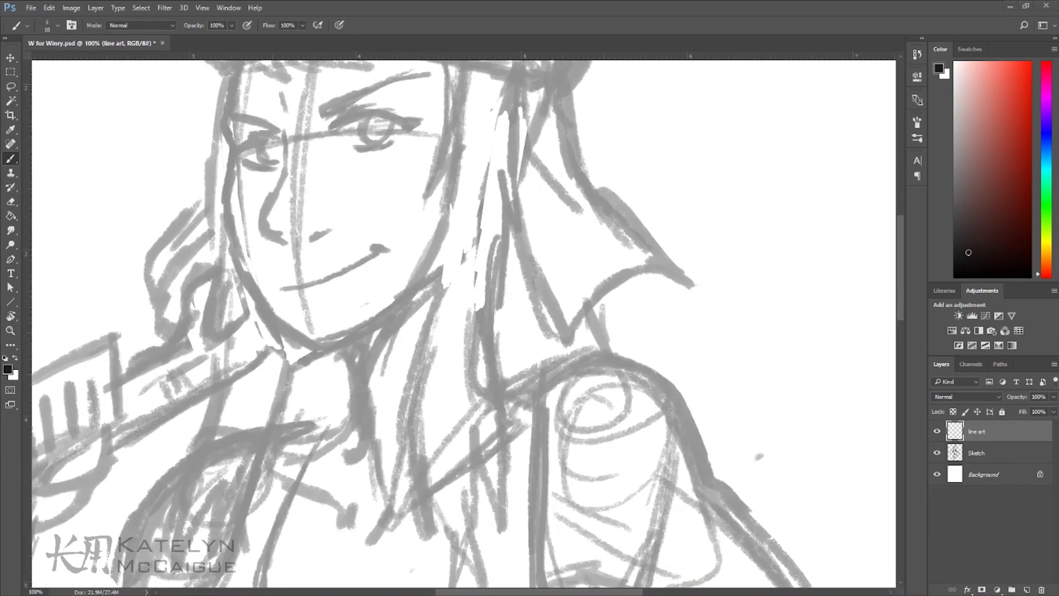
left_click_drag(496, 386, 443, 199)
mouse_move(389, 62)
left_mouse_down()
mouse_move(359, 345)
mouse_move(421, 281)
mouse_move(399, 487)
left_mouse_up()
left_click_drag(441, 91, 411, 535)
left_click_drag(411, 535, 369, 402)
Ink the upper eyelid of the right eye.
left_click_drag(416, 242, 421, 340)
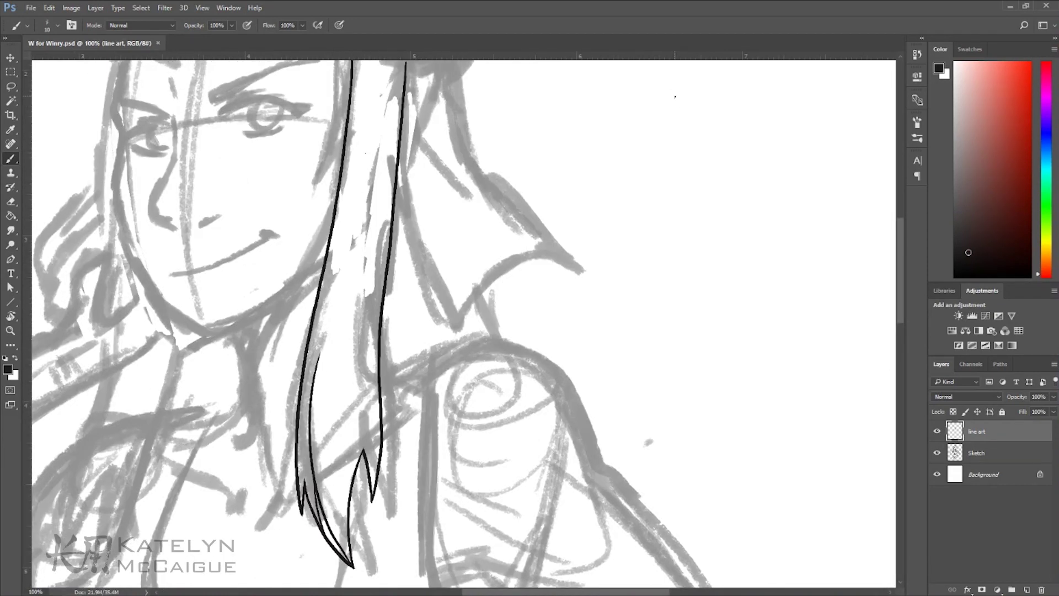
left_click_drag(386, 248, 474, 359)
left_click_drag(308, 226, 384, 210)
scroll(288, 180, "up", 1)
Ink the right eye's lashes and lower lid, the right brow, nose, cheek mark and smile.
left_click_drag(386, 313, 454, 293)
left_click_drag(419, 242, 451, 255)
key("ctrl+z")
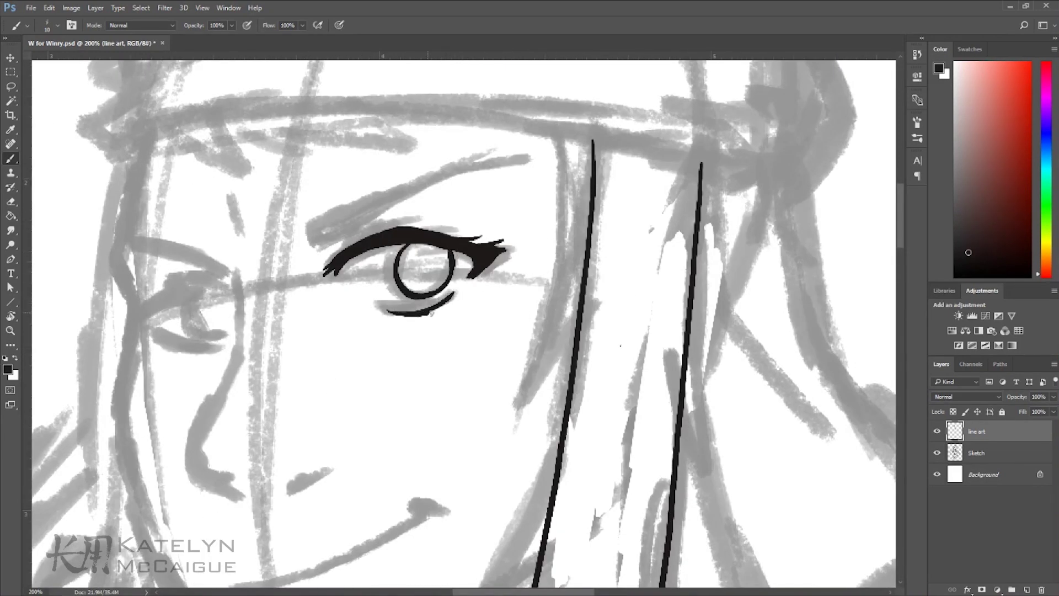
left_click_drag(312, 237, 527, 160)
left_click_drag(386, 276, 502, 223)
left_click_drag(403, 440, 435, 417)
mouse_move(357, 223)
left_mouse_down()
mouse_move(362, 440)
mouse_move(342, 400)
left_mouse_up()
mouse_move(302, 494)
left_mouse_down()
mouse_move(352, 485)
mouse_move(499, 415)
left_mouse_up()
Ink the left eye's lid, iris, crease and lash, plus the jawline.
left_click_drag(441, 276, 481, 336)
mouse_move(337, 256)
left_mouse_down()
mouse_move(251, 276)
mouse_move(331, 303)
left_mouse_up()
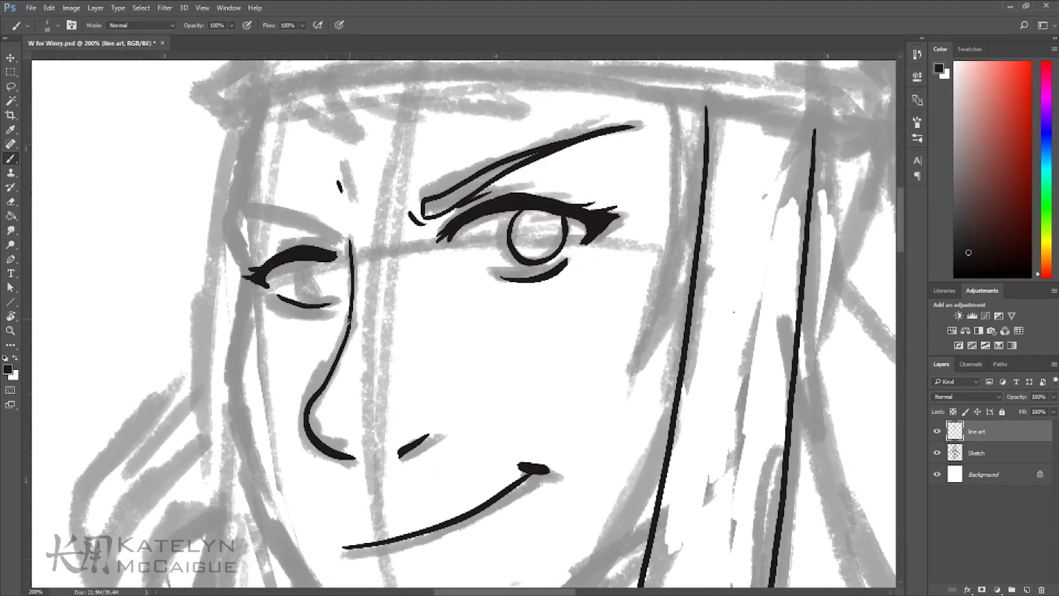
left_click_drag(303, 264, 331, 278)
left_click_drag(241, 216, 347, 243)
mouse_move(303, 241)
left_mouse_down()
mouse_move(272, 248)
mouse_move(249, 138)
left_mouse_up()
left_click_drag(218, 212, 612, 425)
mouse_move(636, 576)
left_mouse_down()
mouse_move(438, 430)
mouse_move(442, 221)
left_mouse_up()
Ink the neck line below the chin and two hair strands on the left side.
key("ctrl+minus")
left_click_drag(331, 348, 336, 461)
mouse_move(437, 491)
left_mouse_down()
mouse_move(454, 441)
mouse_move(644, 367)
left_mouse_up()
key("ctrl+plus")
key("ctrl+minus")
left_click_drag(419, 353, 375, 447)
left_click_drag(491, 216, 406, 409)
left_click_drag(477, 270, 376, 447)
Ink the headband curve above the brows and the bangs beneath it.
key("ctrl+z")
left_click_drag(497, 166, 375, 447)
key("ctrl+plus")
left_click_drag(117, 204, 123, 269)
left_click_drag(126, 269, 739, 271)
left_click_drag(189, 252, 279, 284)
mouse_move(453, 238)
left_mouse_down()
mouse_move(276, 259)
mouse_move(312, 261)
left_mouse_up()
Ink the back and top outline of the bandana.
mouse_move(397, 160)
left_mouse_down()
mouse_move(491, 254)
mouse_move(486, 281)
left_mouse_up()
key("ctrl+minus")
left_click_drag(417, 204, 436, 450)
key("ctrl+plus")
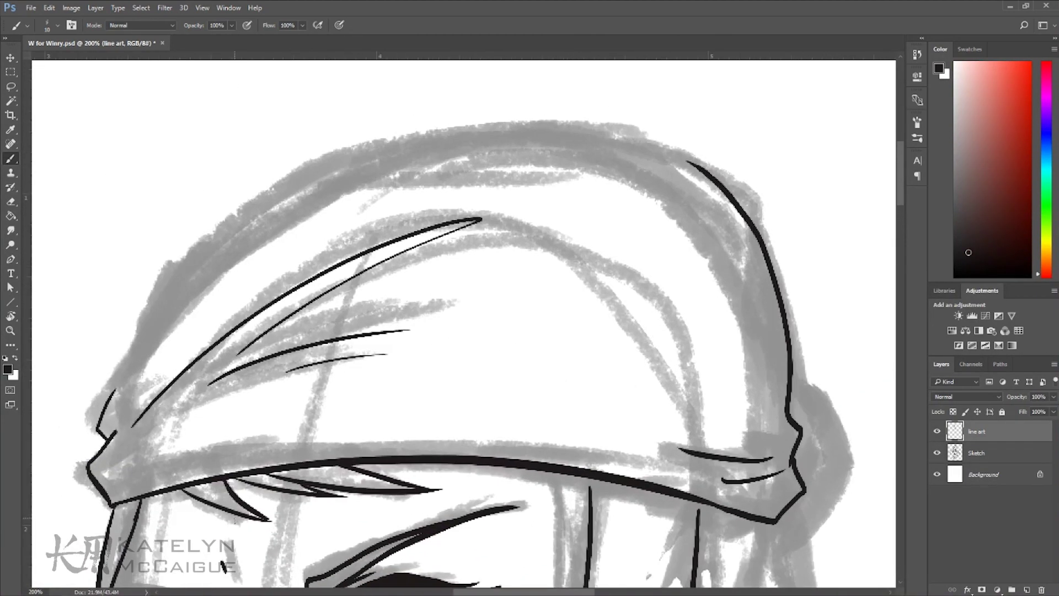
left_click_drag(447, 386, 452, 410)
mouse_move(111, 428)
left_mouse_down()
mouse_move(694, 185)
mouse_move(607, 182)
left_mouse_up()
key("ctrl+minus")
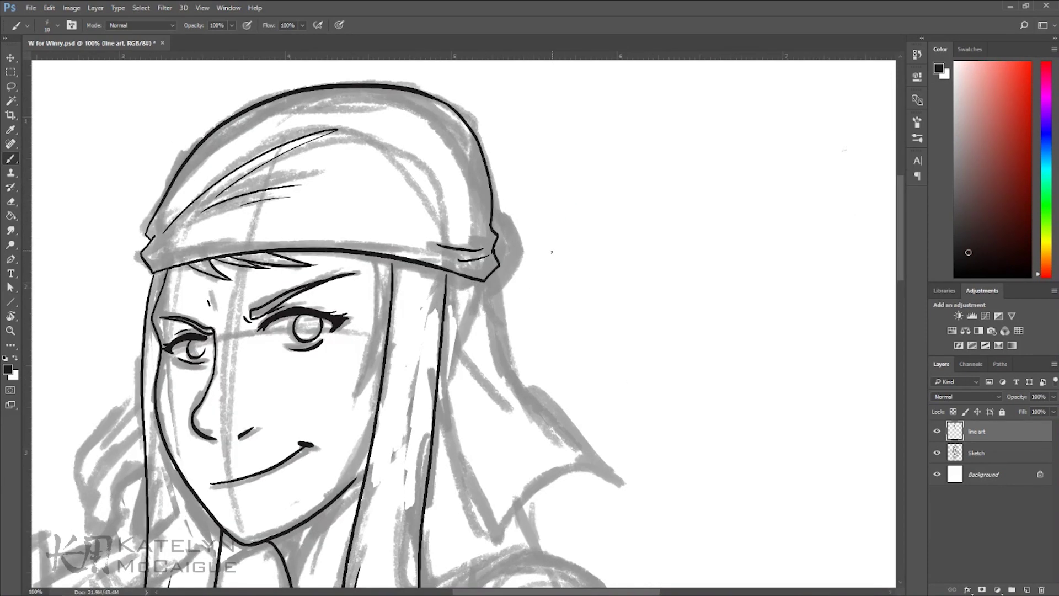
Ink the back of the bandana, its tail and the collar below it.
mouse_move(543, 288)
left_mouse_down()
mouse_move(460, 153)
mouse_move(540, 352)
left_mouse_up()
left_click_drag(357, 262, 505, 338)
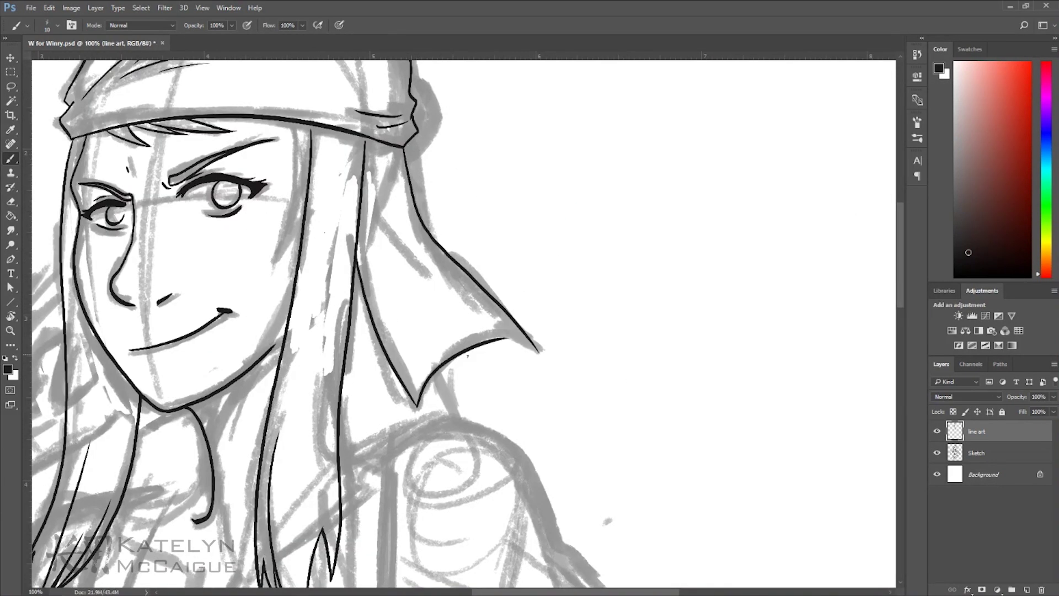
left_click_drag(393, 227, 417, 252)
mouse_move(417, 251)
left_mouse_down()
mouse_move(406, 351)
mouse_move(406, 268)
mouse_move(689, 207)
left_mouse_up()
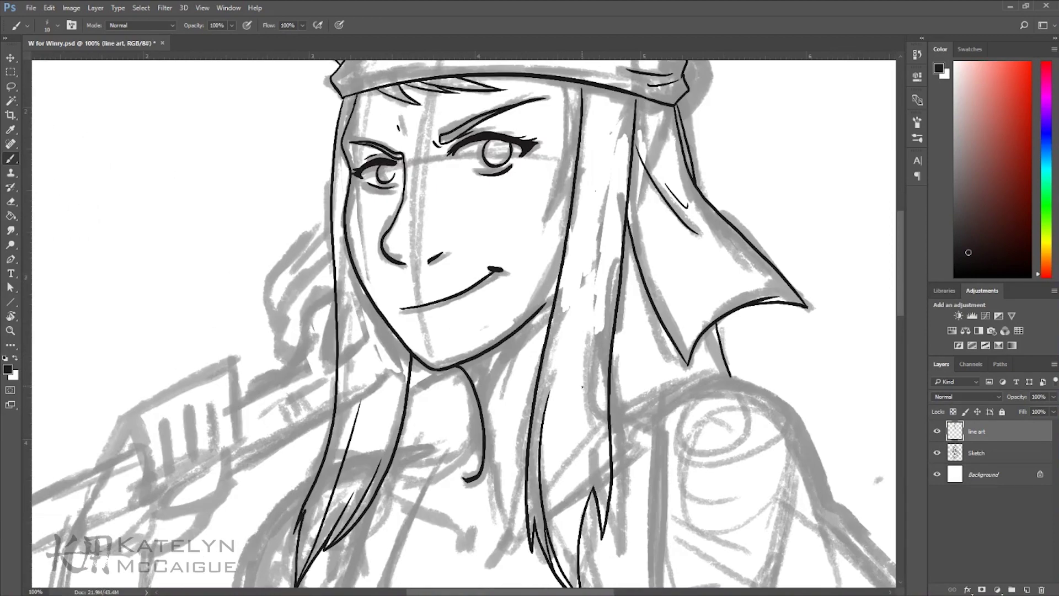
Ink the outer hair edge, the collar and the left hair strand.
left_click_drag(481, 337, 504, 105)
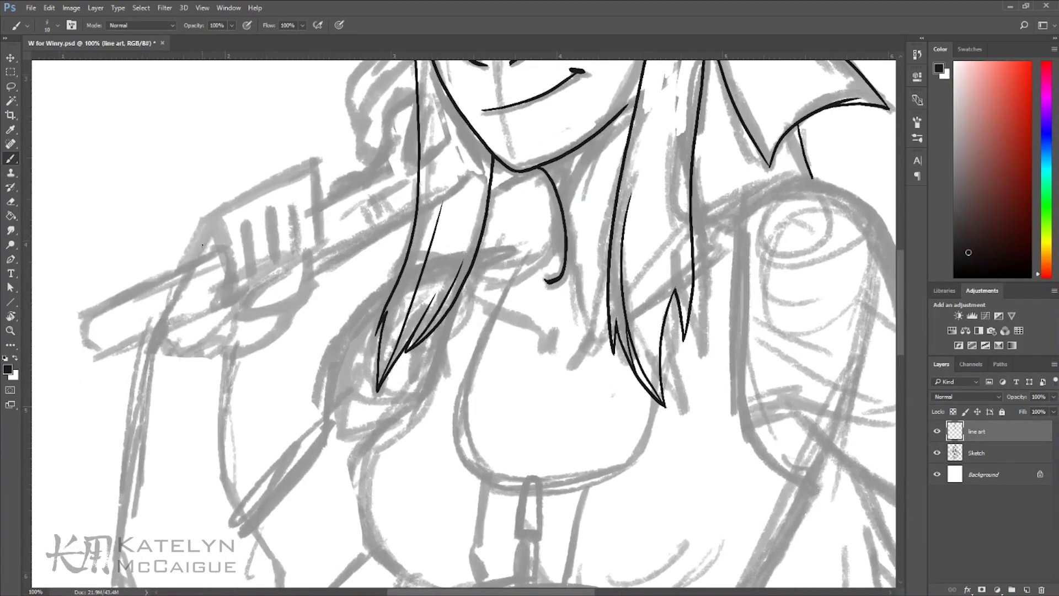
left_click_drag(430, 221, 392, 488)
left_click_drag(314, 245, 265, 386)
left_click_drag(331, 359, 166, 300)
left_click_drag(386, 276, 712, 392)
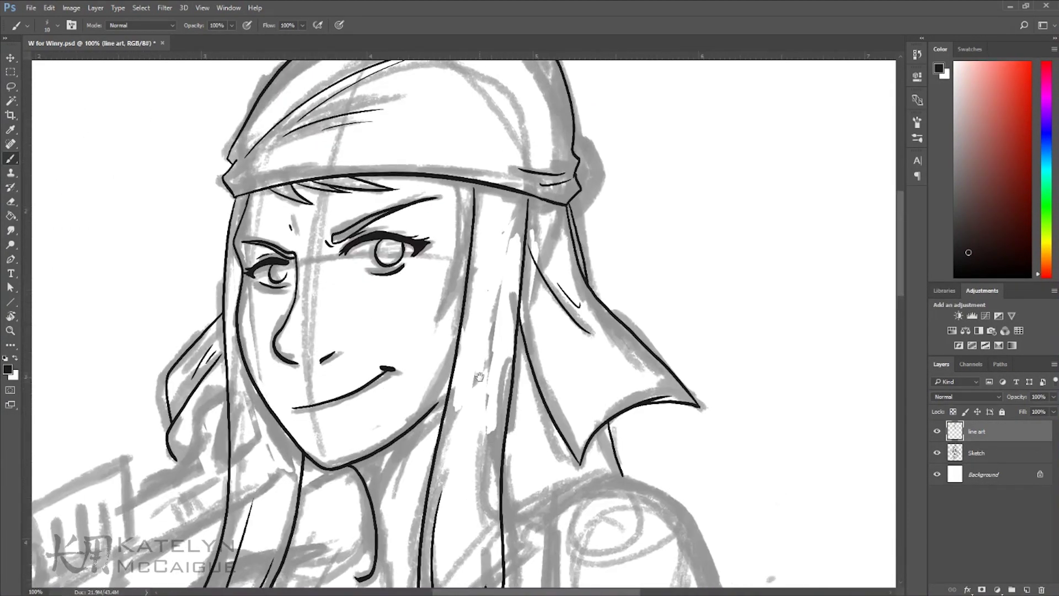
left_click_drag(551, 386, 624, 102)
left_click_drag(549, 298, 631, 274)
Ink the raised arm's outlines and its long diagonal lines.
left_click_drag(458, 320, 393, 454)
left_click_drag(497, 387, 524, 301)
left_click_drag(425, 356, 329, 459)
left_click_drag(500, 332, 533, 214)
left_click_drag(353, 193, 389, 479)
left_click_drag(491, 384, 386, 480)
left_click_drag(272, 182, 282, 480)
left_click_drag(317, 510, 380, 494)
left_click_drag(389, 272, 390, 379)
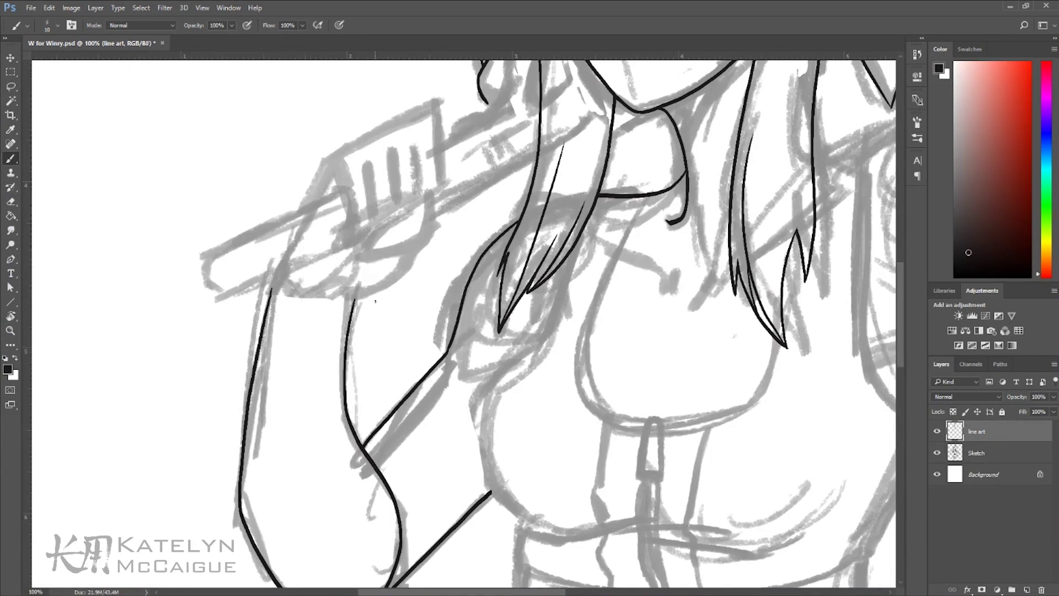
Ink the wrench's upper edge and the gripping hand's thumb, fingers and wrist.
key("ctrl+plus")
scroll(374, 304, "up", 2)
mouse_move(221, 286)
left_mouse_down()
mouse_move(279, 191)
mouse_move(466, 94)
left_mouse_up()
left_click_drag(285, 249, 351, 329)
mouse_move(360, 310)
left_mouse_down()
mouse_move(351, 209)
mouse_move(408, 290)
left_mouse_up()
left_click_drag(444, 166, 448, 258)
mouse_move(461, 96)
left_mouse_down()
mouse_move(486, 254)
mouse_move(382, 295)
mouse_move(475, 243)
left_mouse_up()
left_click_drag(436, 314, 408, 406)
left_click_drag(325, 353, 276, 441)
left_click_drag(386, 276, 304, 381)
Trace the wrench's rounded end and handle edge, plus short strokes near the collar.
key("ctrl+minus")
key("ctrl+minus")
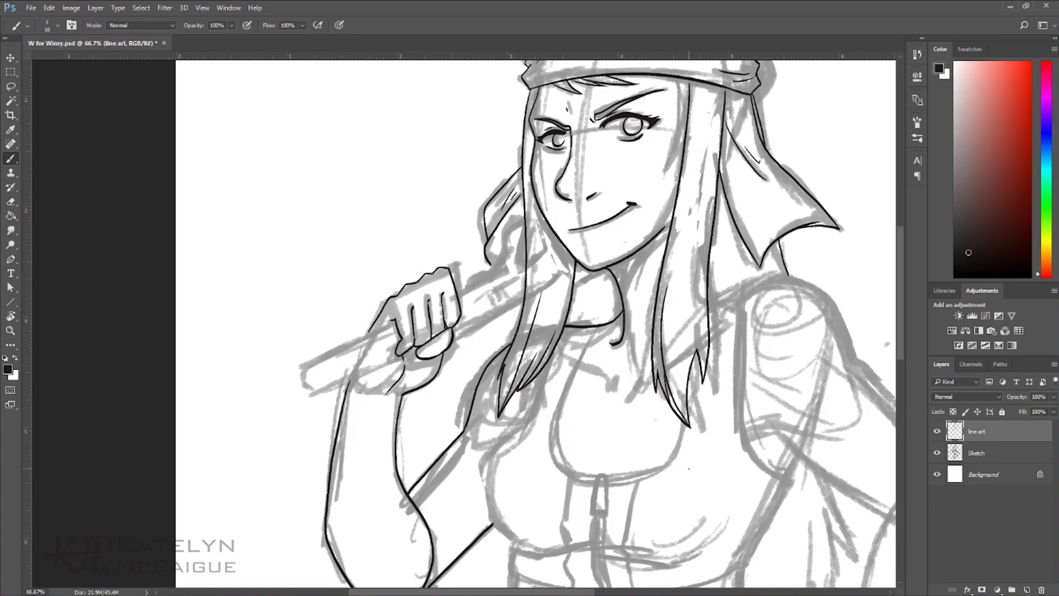
key("ctrl+plus")
scroll(442, 275, "up", 3)
mouse_move(383, 205)
left_mouse_down()
mouse_move(274, 301)
mouse_move(385, 251)
left_mouse_up()
left_click_drag(254, 274, 365, 252)
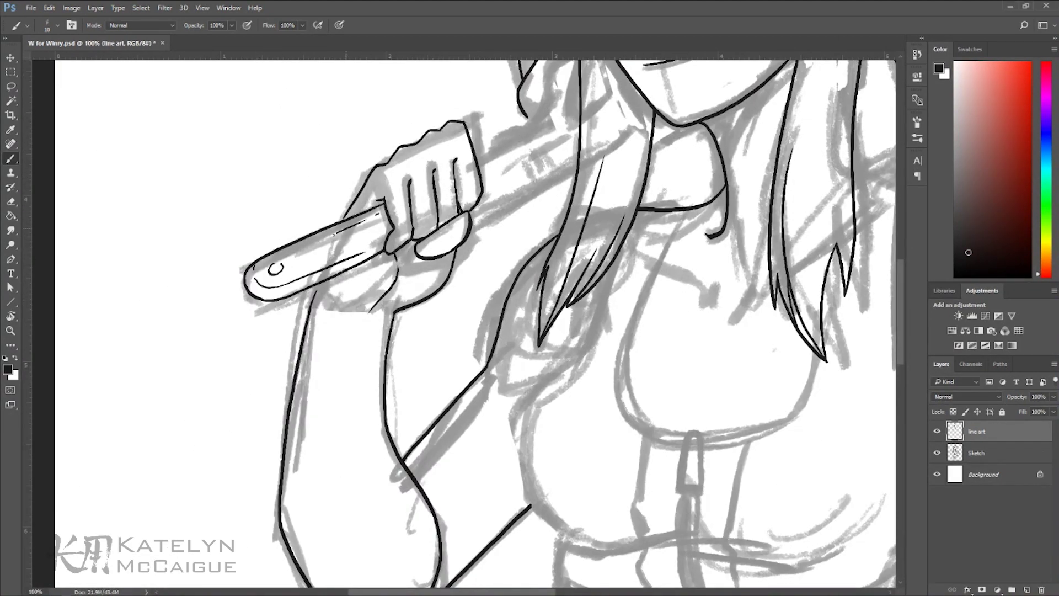
left_click_drag(551, 221, 308, 325)
left_click_drag(442, 276, 395, 311)
left_click_drag(284, 221, 248, 245)
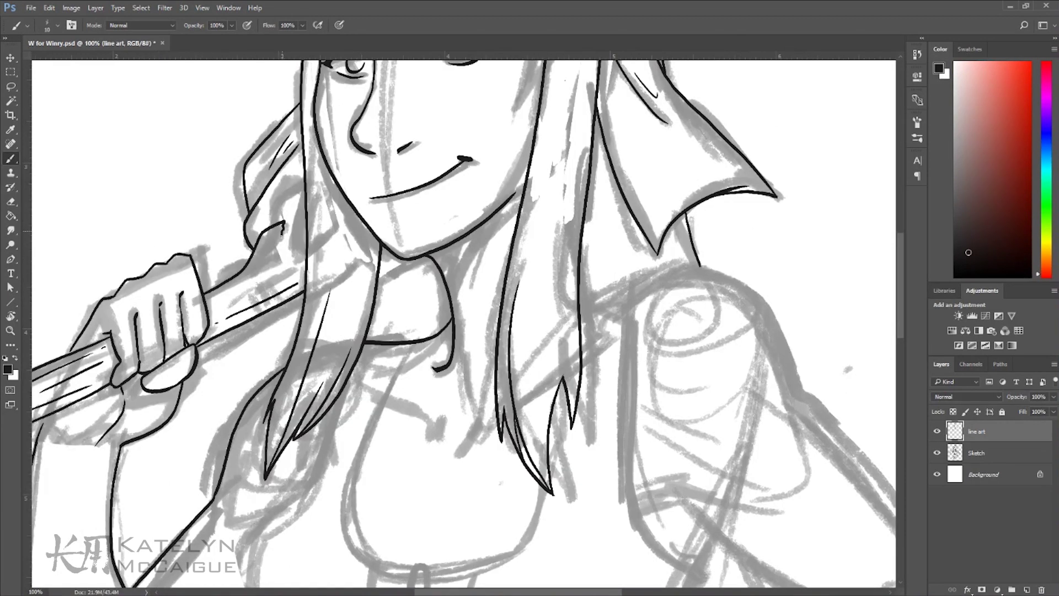
Ink the outline around the chest and its lower curve.
key("ctrl+0")
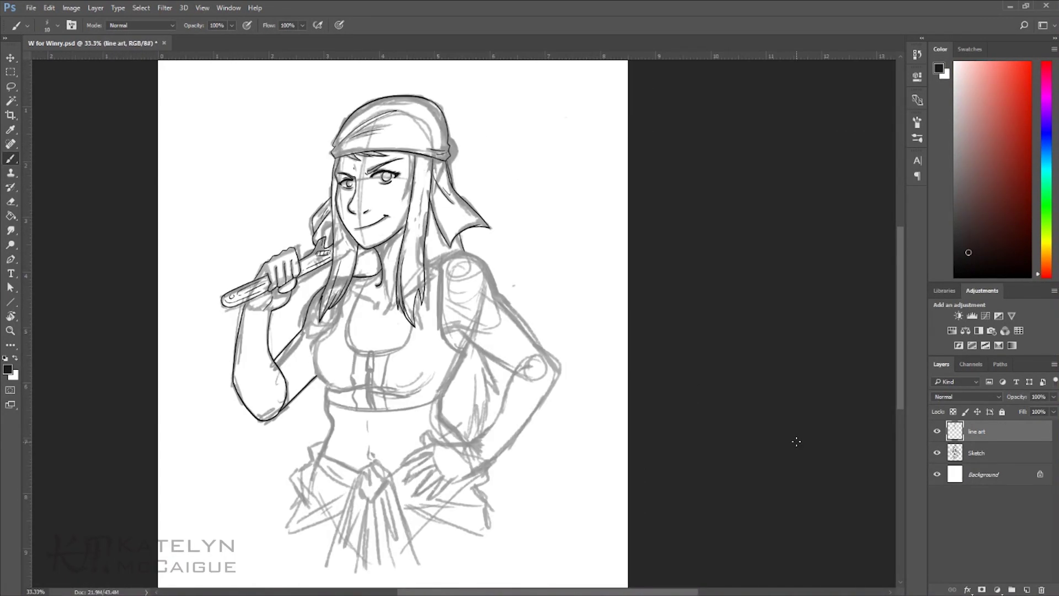
key("ctrl+plus")
key("ctrl+plus")
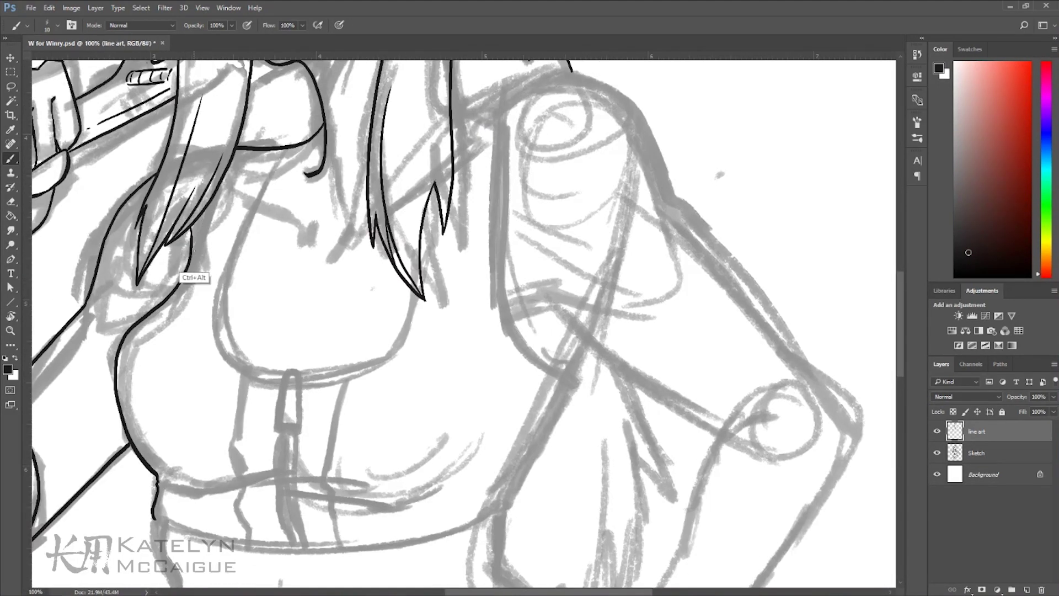
left_click_drag(282, 152, 414, 301)
mouse_move(271, 399)
left_mouse_down()
mouse_move(290, 313)
mouse_move(325, 318)
left_mouse_up()
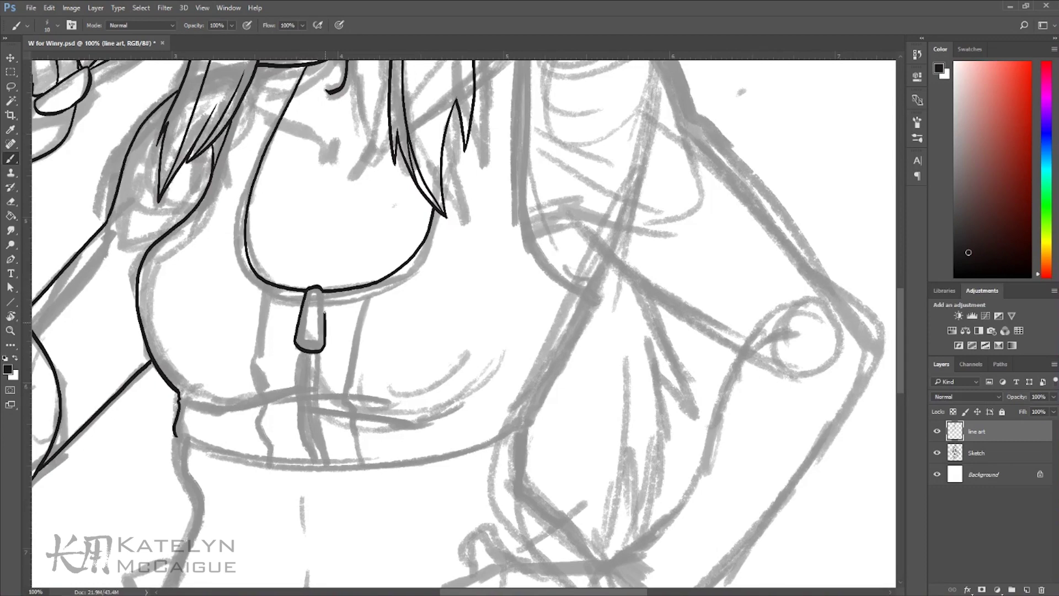
left_click_drag(354, 249, 361, 182)
left_click_drag(193, 334, 386, 307)
left_click_drag(337, 341, 507, 298)
Ink the top's zipper straps and tab, hem line, strap and adjacent arm outline.
left_click_drag(311, 284, 318, 394)
left_click_drag(323, 286, 331, 395)
left_click_drag(276, 218, 278, 393)
left_click_drag(362, 285, 367, 394)
left_click_drag(182, 375, 543, 358)
left_click_drag(599, 318, 535, 437)
mouse_move(623, 246)
left_mouse_down()
mouse_move(514, 317)
mouse_move(441, 425)
left_mouse_up()
Ink the right shoulder outline and the arm line down to the elbow.
left_click_drag(301, 151, 342, 130)
left_click_drag(386, 276, 308, 248)
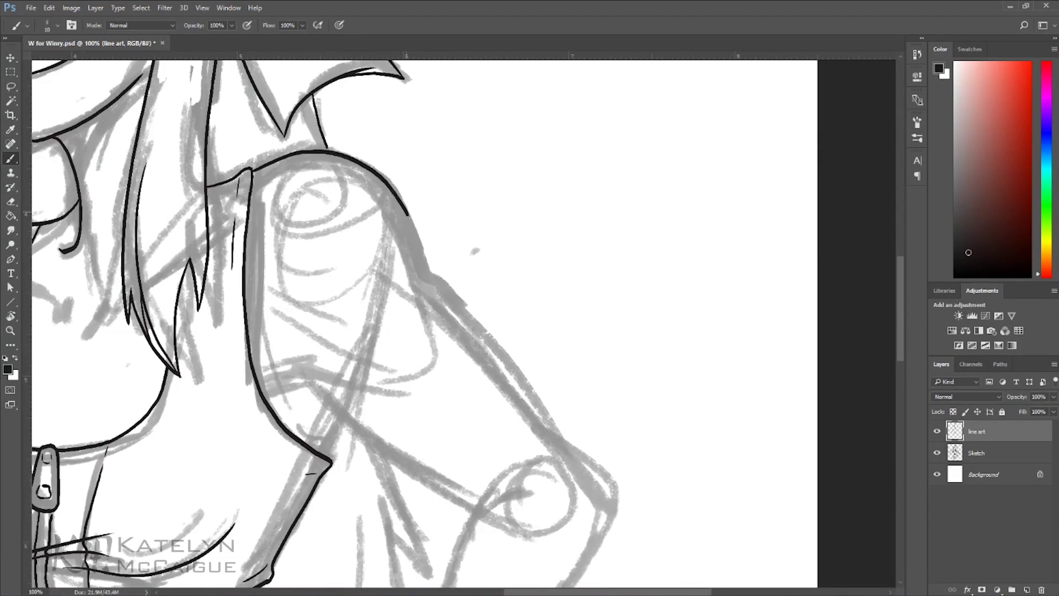
left_click_drag(252, 160, 410, 219)
mouse_move(241, 306)
left_mouse_down()
mouse_move(308, 285)
mouse_move(213, 236)
mouse_move(373, 360)
left_mouse_up()
left_click_drag(240, 273, 226, 312)
left_click_drag(434, 235, 422, 244)
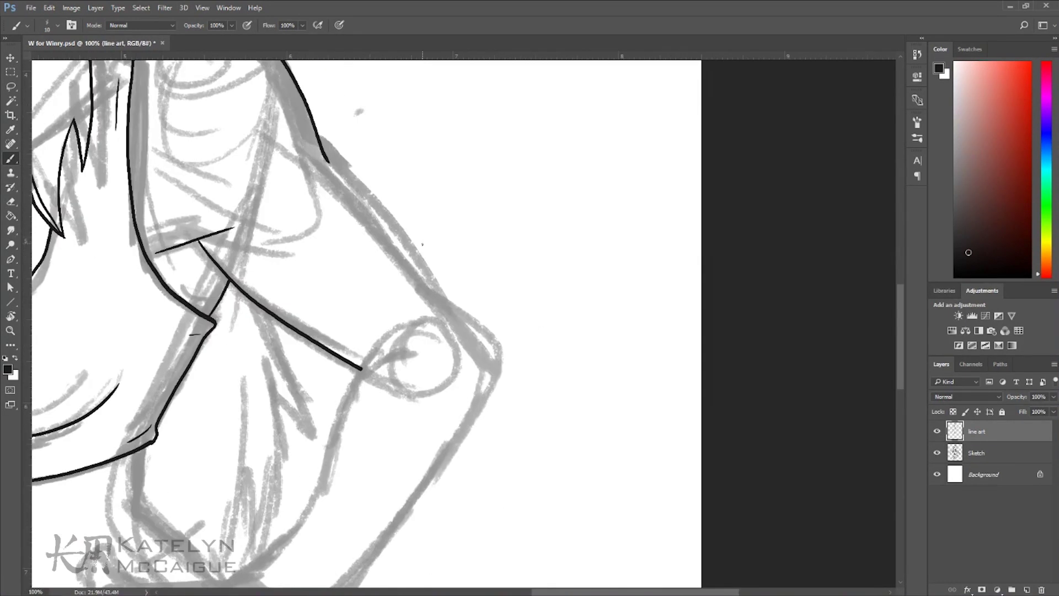
Ink the right arm's long outer line and curved shoulder line, undoing one stroke.
left_click_drag(341, 334, 283, 331)
left_click_drag(290, 162, 430, 368)
left_click_drag(276, 331, 365, 126)
left_click_drag(458, 62, 329, 430)
left_click_drag(464, 110, 364, 203)
key("ctrl+z")
Ink the inner arm and forearm lines, elbow hatching, and fingers of the hip hand.
left_click_drag(462, 110, 269, 374)
mouse_move(366, 330)
left_mouse_down()
mouse_move(584, 290)
mouse_move(485, 334)
left_mouse_up()
left_click_drag(487, 334, 527, 354)
left_click_drag(552, 387, 420, 446)
mouse_move(377, 411)
left_mouse_down()
mouse_move(304, 485)
mouse_move(396, 434)
left_mouse_up()
mouse_move(368, 376)
left_mouse_down()
mouse_move(287, 428)
mouse_move(371, 409)
left_mouse_up()
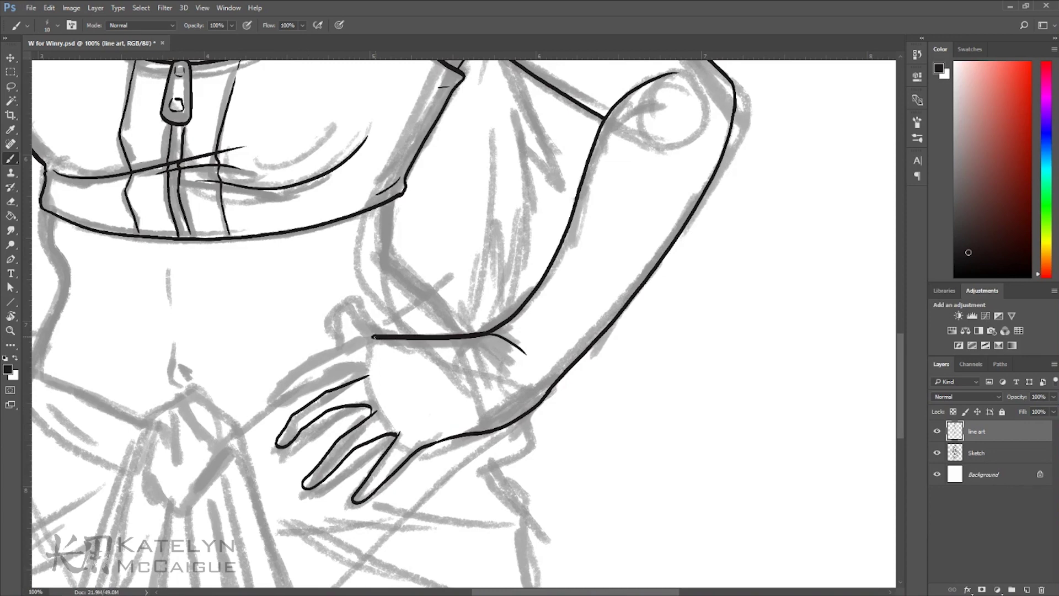
left_click_drag(364, 336, 362, 369)
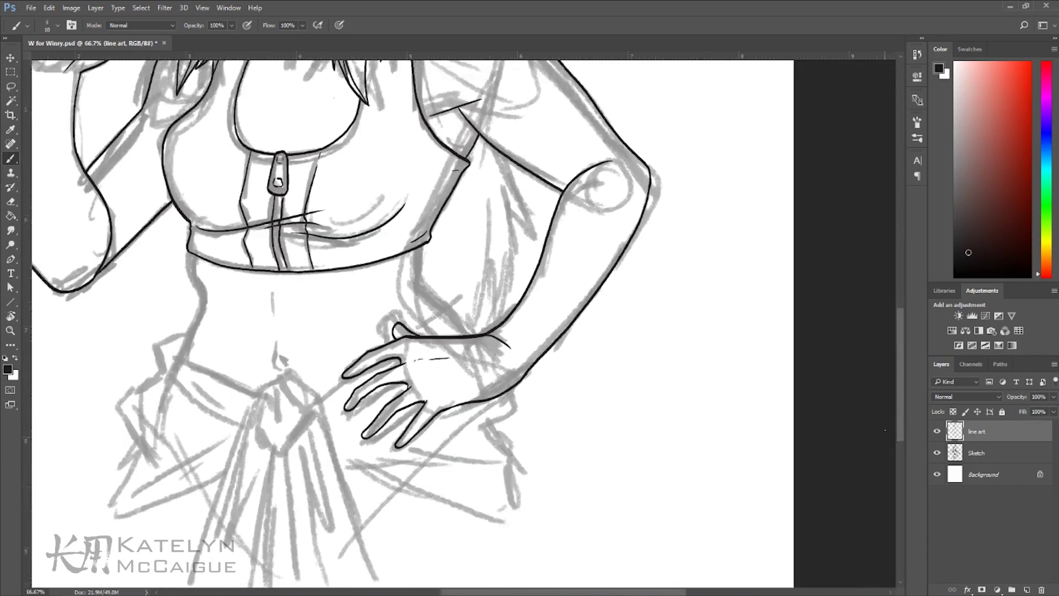
Ink the outline and inner folds of the knot at the waist.
left_click_drag(458, 298, 626, 422)
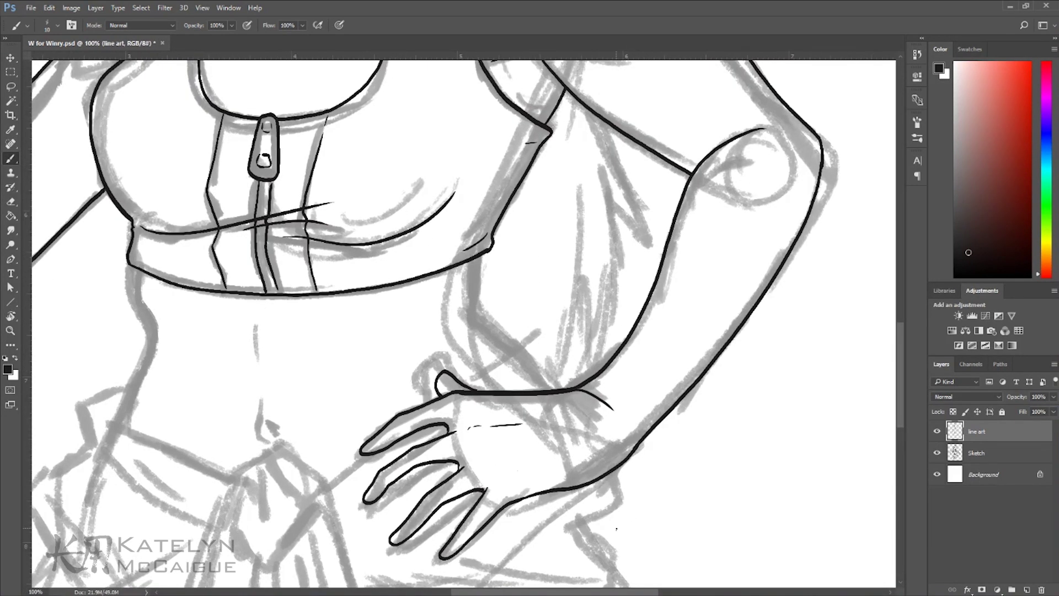
left_click_drag(497, 331, 444, 287)
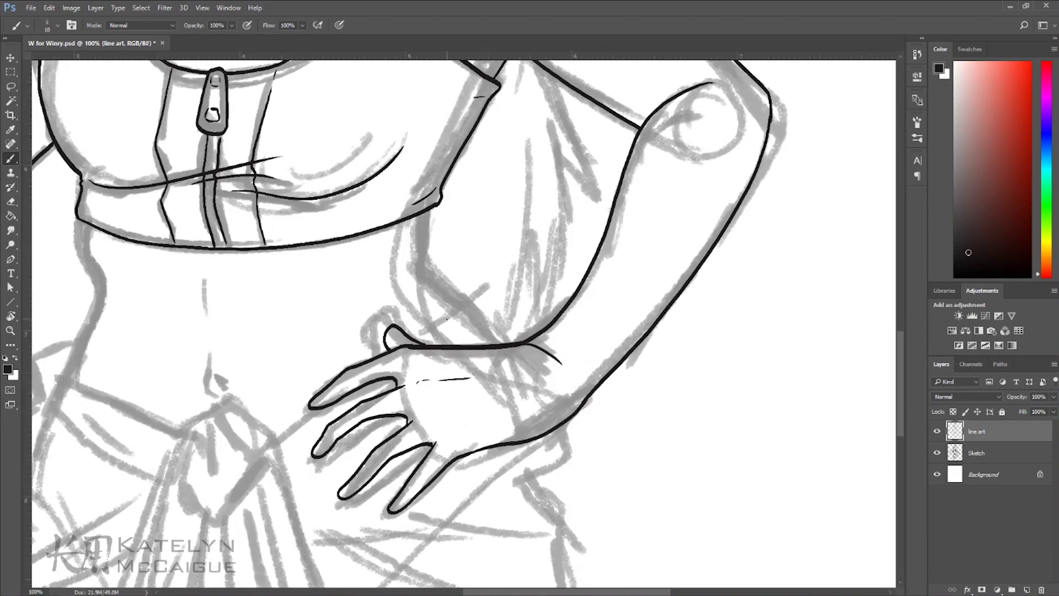
mouse_move(415, 356)
left_mouse_down()
mouse_move(556, 347)
mouse_move(589, 120)
left_mouse_up()
mouse_move(393, 175)
left_mouse_down()
mouse_move(358, 251)
mouse_move(392, 293)
left_mouse_up()
left_click_drag(388, 190, 389, 262)
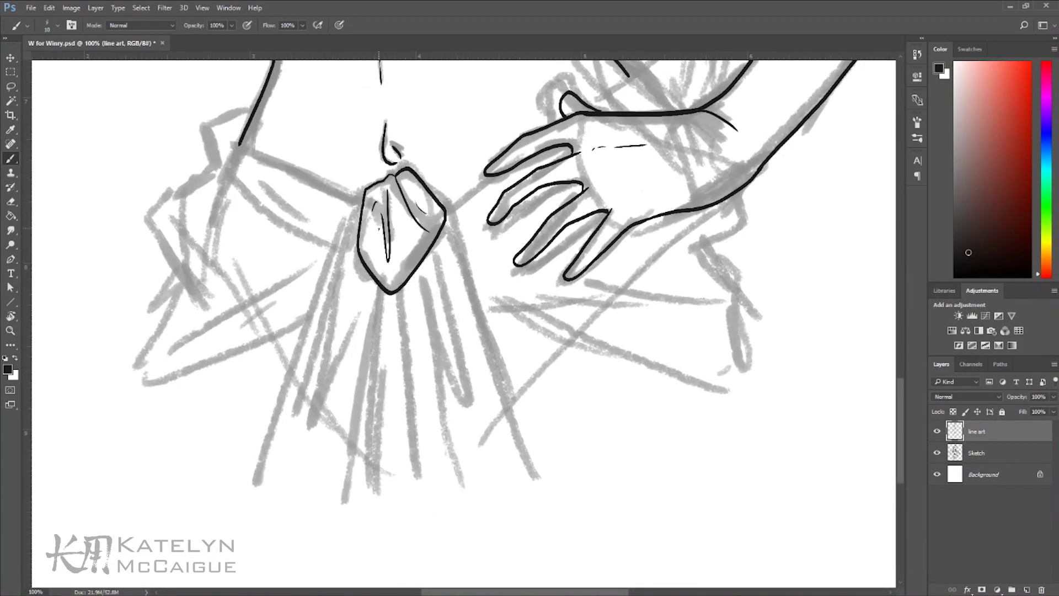
Ink the sash's draping folds below the knot, its side lines and the belt edges.
left_click_drag(361, 218, 264, 494)
left_click_drag(386, 295, 370, 499)
left_click_drag(444, 220, 535, 480)
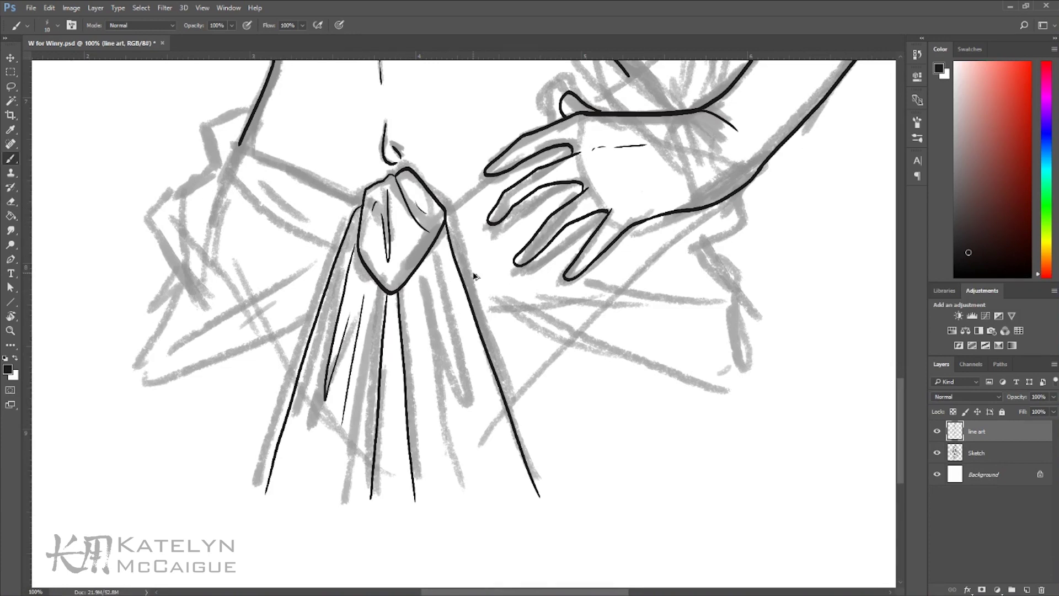
left_click_drag(552, 276, 585, 342)
left_click_drag(394, 265, 265, 209)
mouse_move(287, 175)
left_mouse_down()
mouse_move(247, 232)
mouse_move(187, 381)
left_mouse_up()
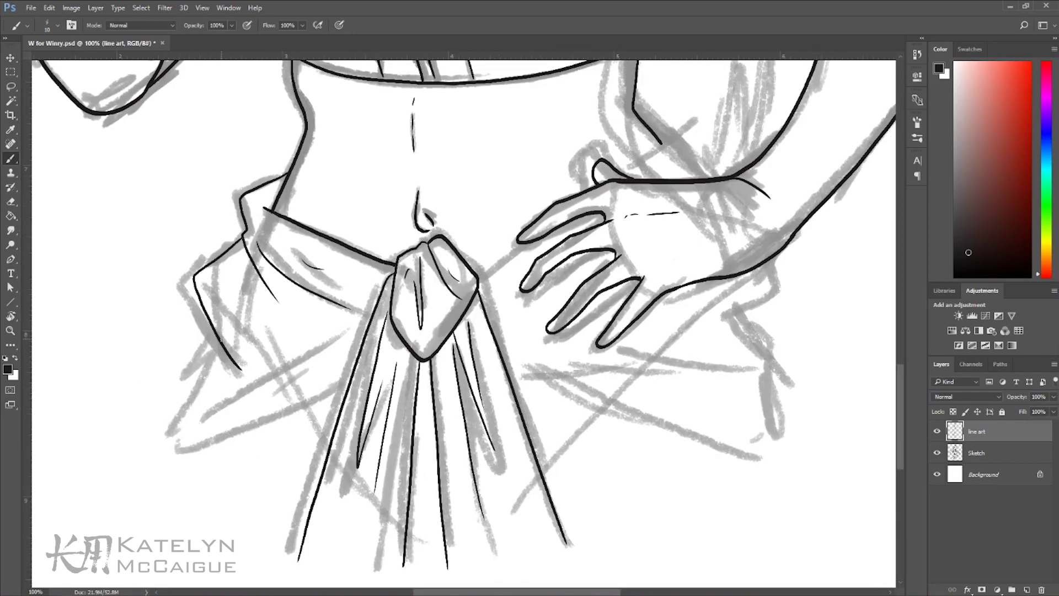
left_click_drag(695, 307, 427, 317)
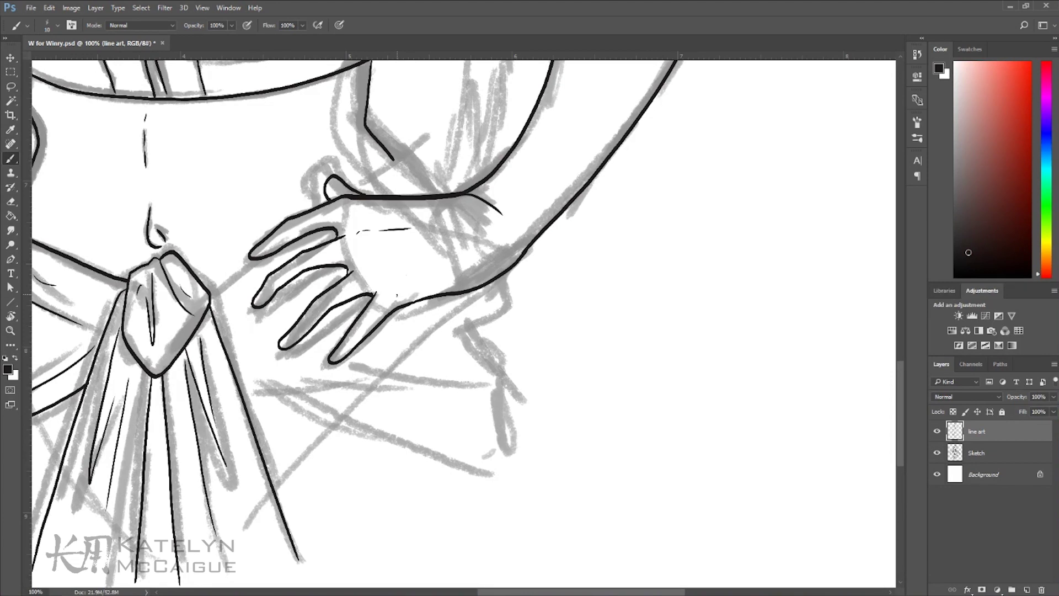
Ink the wrist cuff and forearm line, and redraw a longer collar fold stroke.
mouse_move(348, 185)
left_mouse_down()
mouse_move(392, 157)
mouse_move(427, 190)
left_mouse_up()
left_click_drag(507, 281, 398, 386)
left_click_drag(518, 386, 243, 474)
left_click_drag(496, 165, 430, 411)
key("ctrl+z")
left_click_drag(431, 254, 464, 294)
Ink the hair strands behind the arm and the collarbone.
mouse_move(426, 226)
left_mouse_down()
mouse_move(441, 334)
mouse_move(417, 408)
left_mouse_up()
left_click_drag(396, 235, 374, 429)
left_click_drag(413, 330, 401, 390)
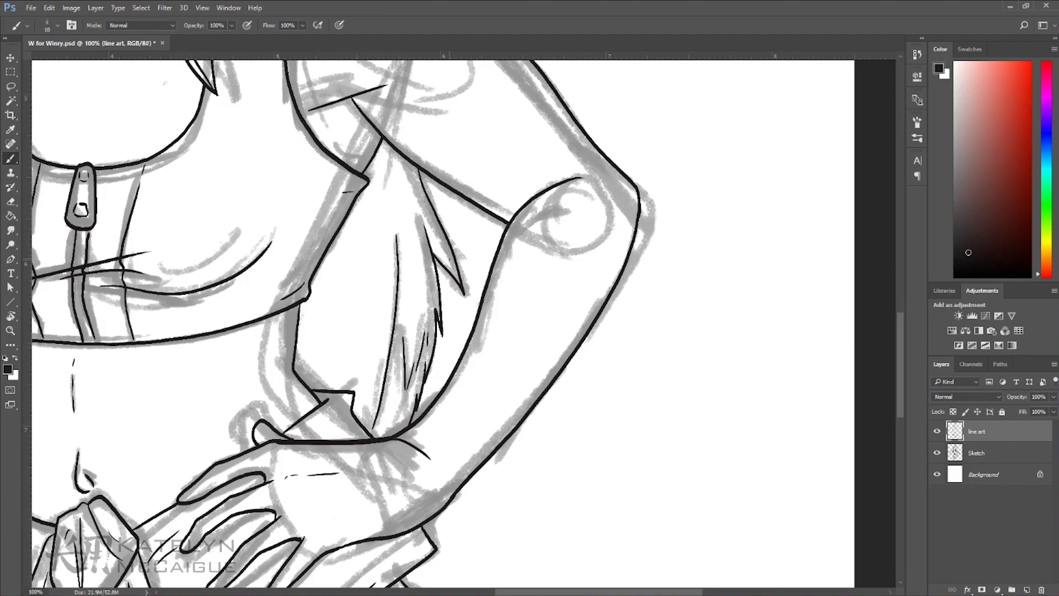
key("ctrl+minus")
left_click_drag(673, 442, 633, 443)
scroll(420, 320, "up", 3)
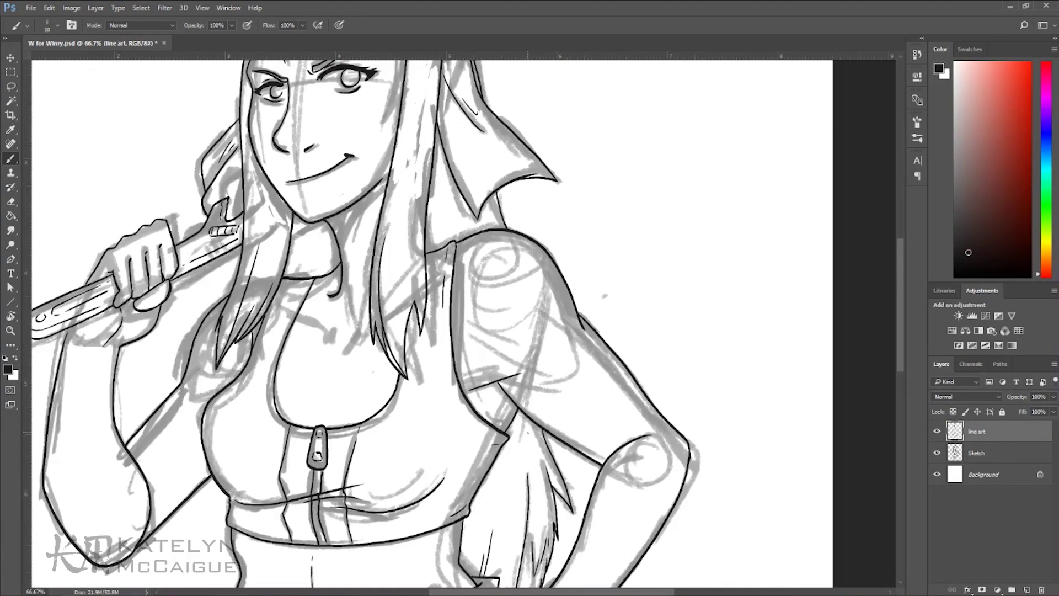
key("ctrl+plus")
left_click(937, 453)
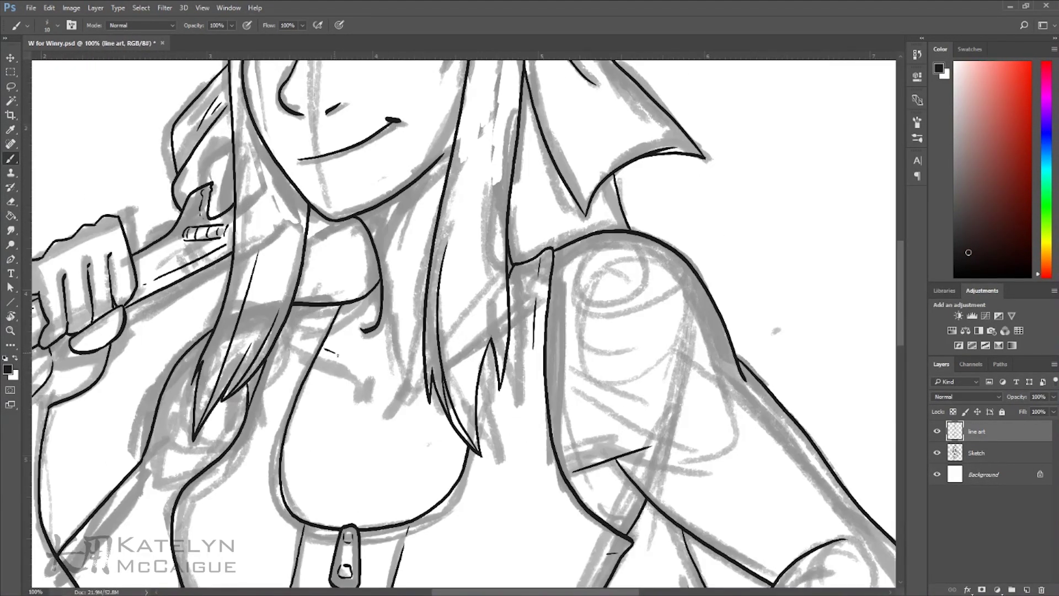
left_click_drag(334, 354, 375, 385)
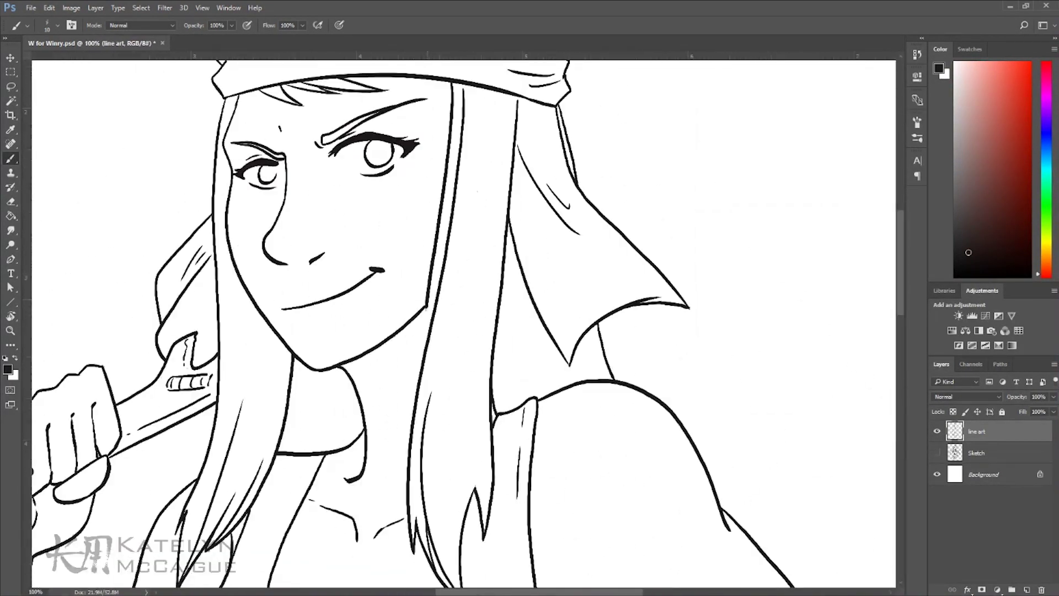
Ink a double cuff under the wrench hand and a cuff outline at the other wrist.
left_click_drag(647, 226, 442, 227)
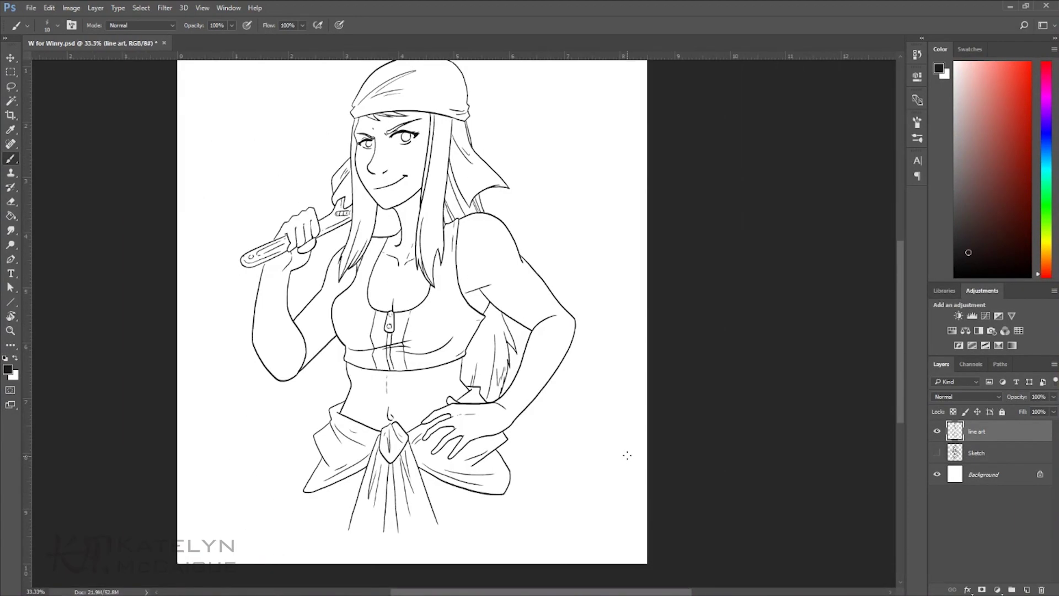
left_click_drag(329, 289, 518, 281)
left_click_drag(499, 337, 331, 347)
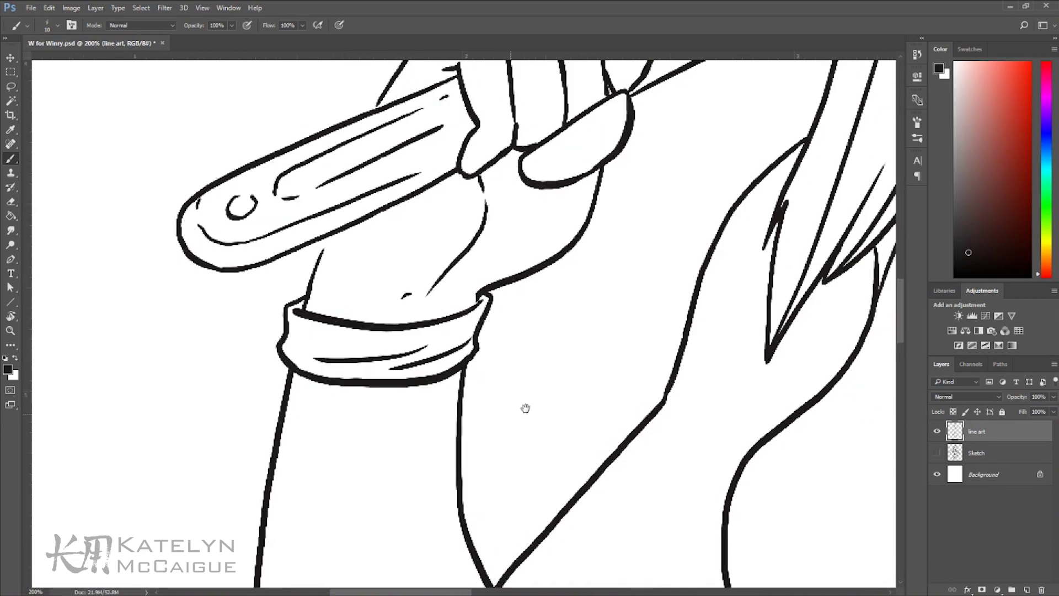
left_click_drag(492, 221, 433, 266)
left_click_drag(380, 245, 440, 308)
mouse_move(289, 199)
left_mouse_down()
mouse_move(341, 165)
mouse_move(479, 264)
left_mouse_up()
Add thin fold lines on the glove cuff and contour strokes along the lower hand.
left_click_drag(342, 182, 441, 223)
left_click_drag(276, 331, 485, 315)
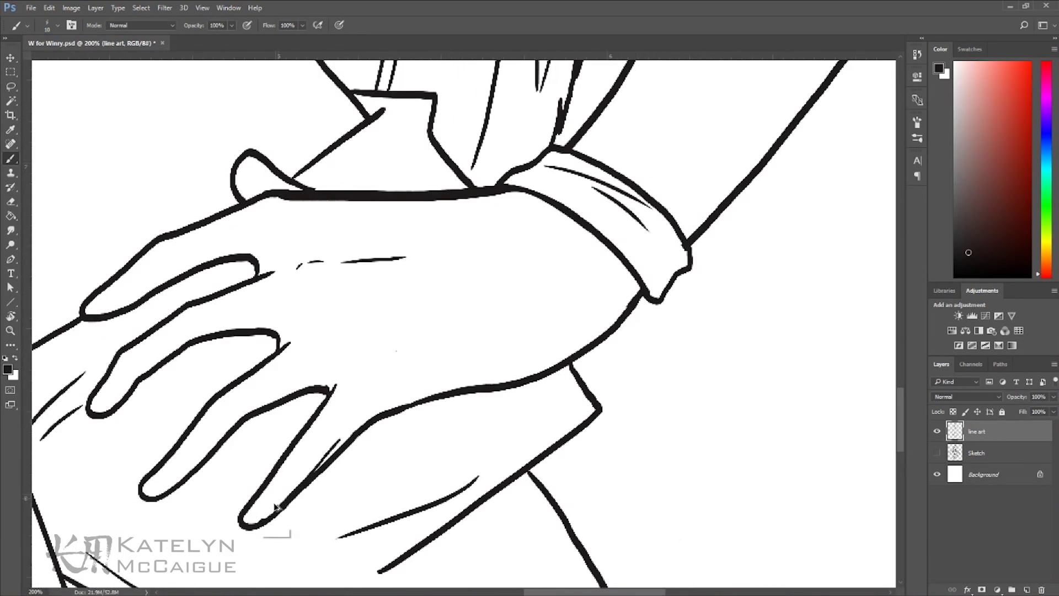
left_click_drag(353, 419, 275, 510)
left_click_drag(367, 408, 466, 375)
left_click_drag(629, 290, 542, 360)
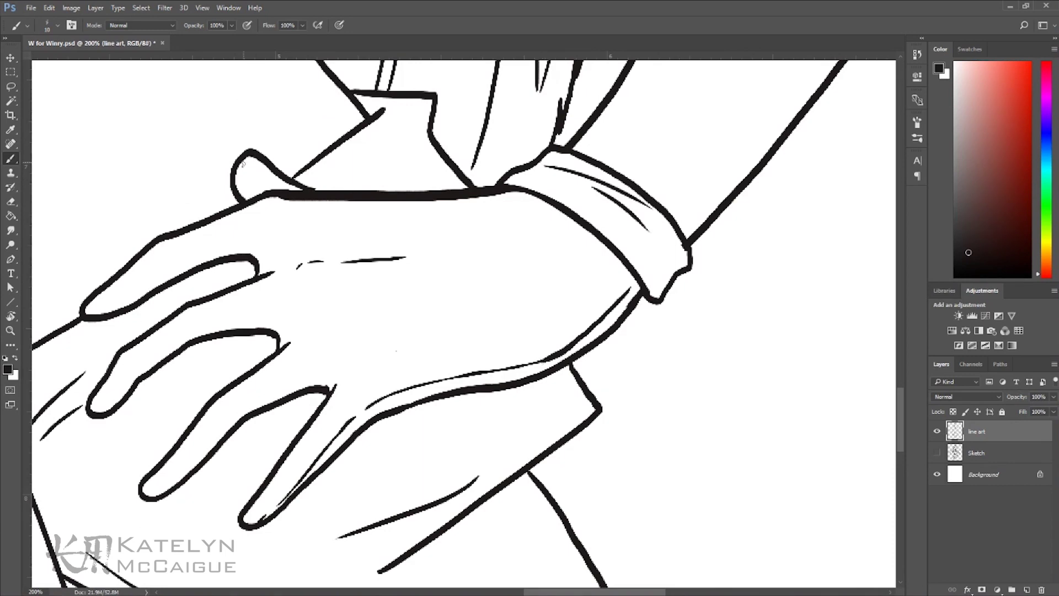
Add inner contour lines on the thumb and first two fingers, then fit the whole drawing.
left_click_drag(243, 164, 284, 185)
left_click_drag(220, 255, 116, 306)
left_click_drag(247, 325, 198, 332)
left_click_drag(149, 364, 102, 409)
key("ctrl+minus")
key("ctrl+minus")
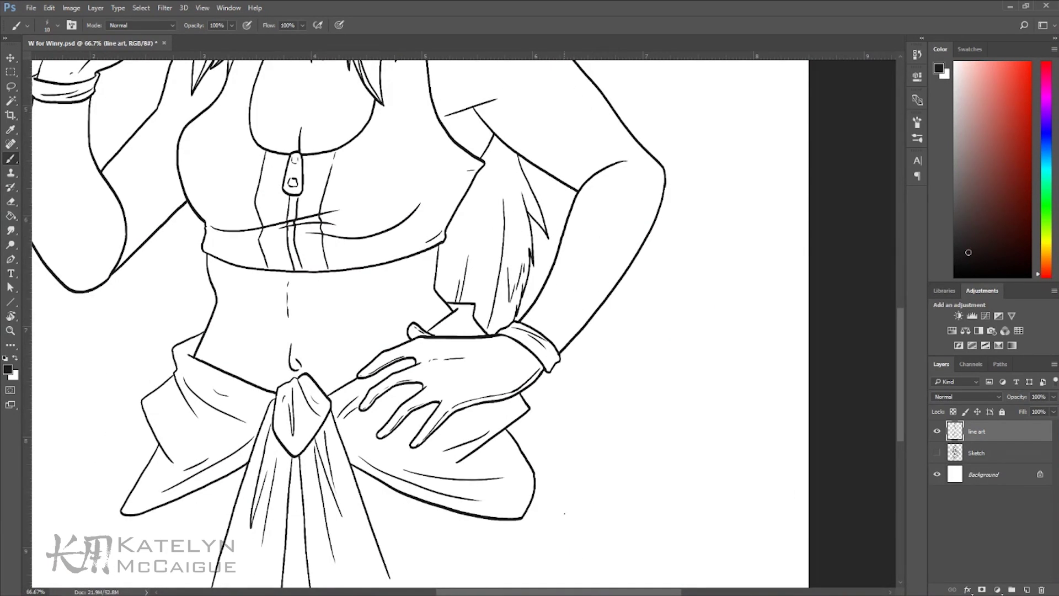
key("ctrl+0")
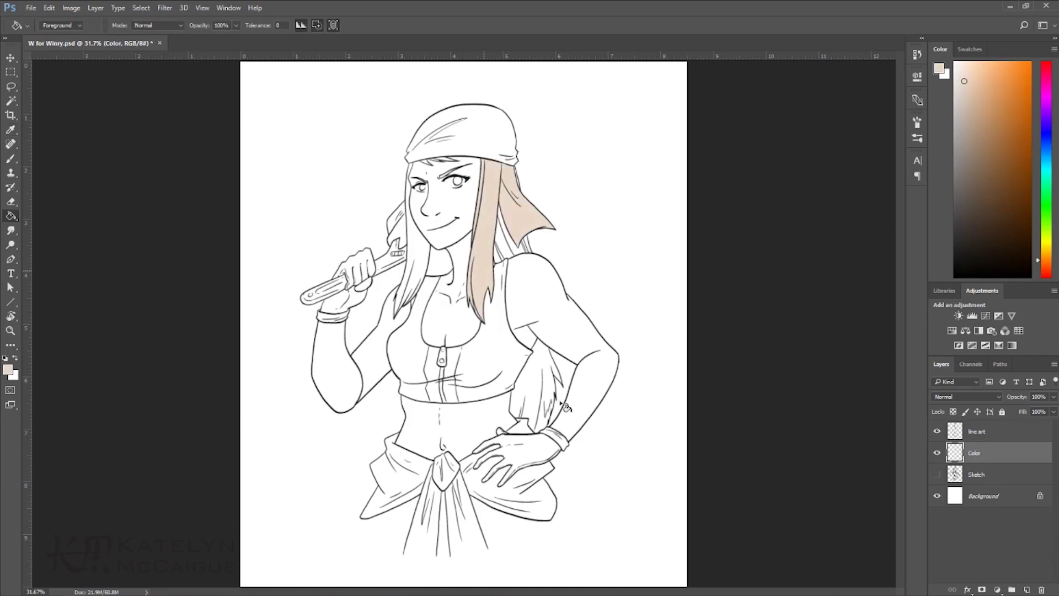
Clear the selection, switch to colour-based selection, and paint a darker blue shadow on the upper iris.
key("ctrl+d")
key("w")
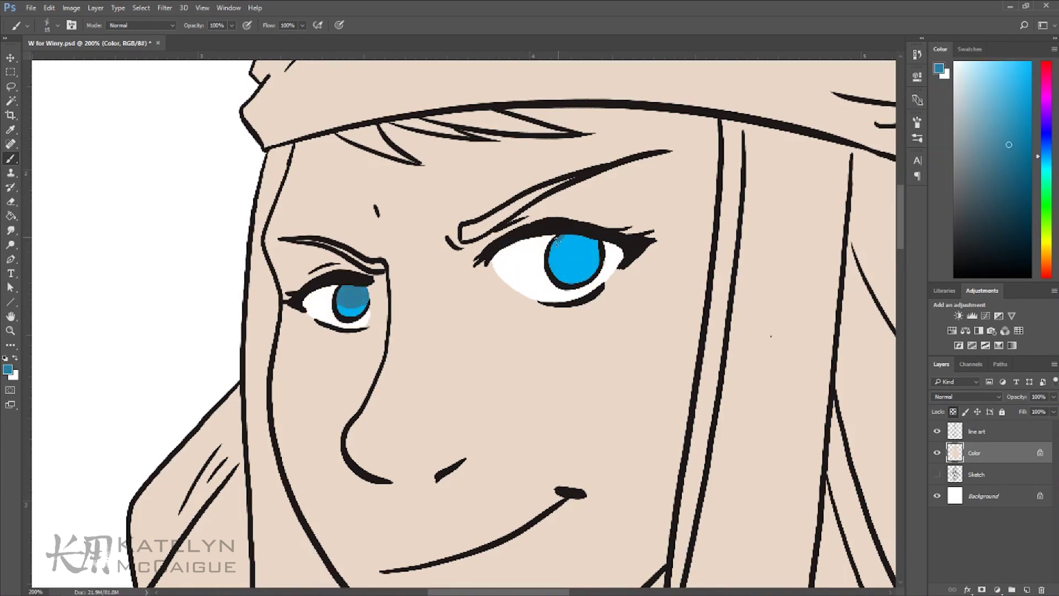
left_click_drag(557, 241, 584, 258)
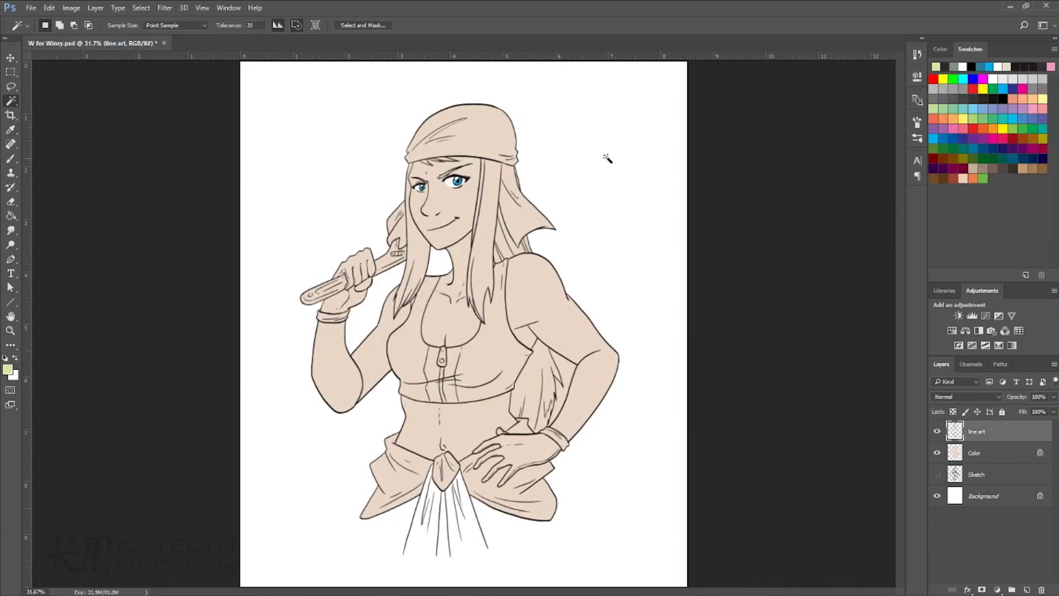
Magic-wand select the hair strands and then the bandana on the line art.
scroll(522, 138, "up", 3)
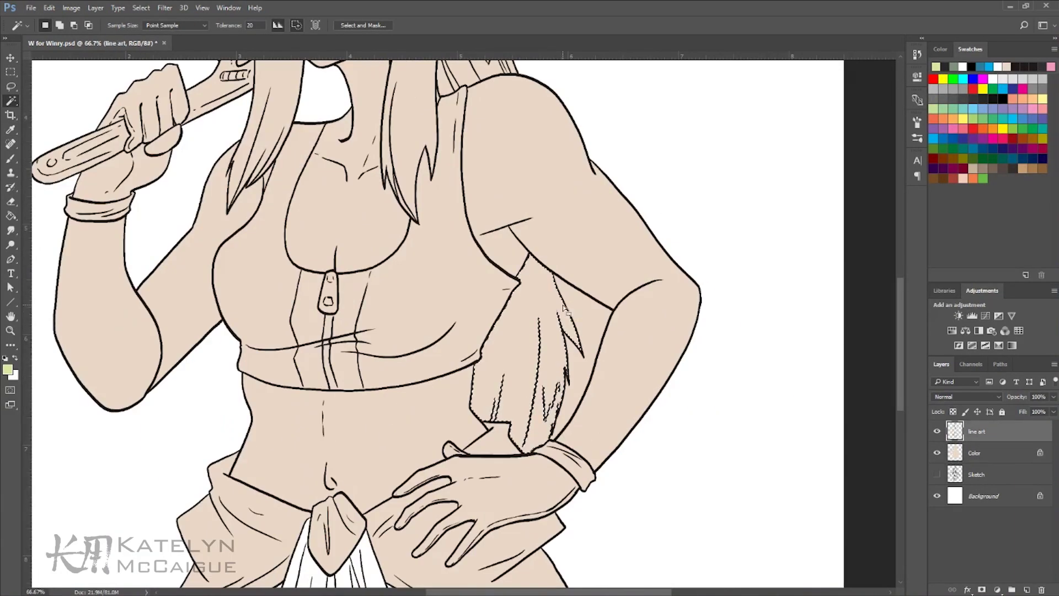
left_click(532, 377, "shift")
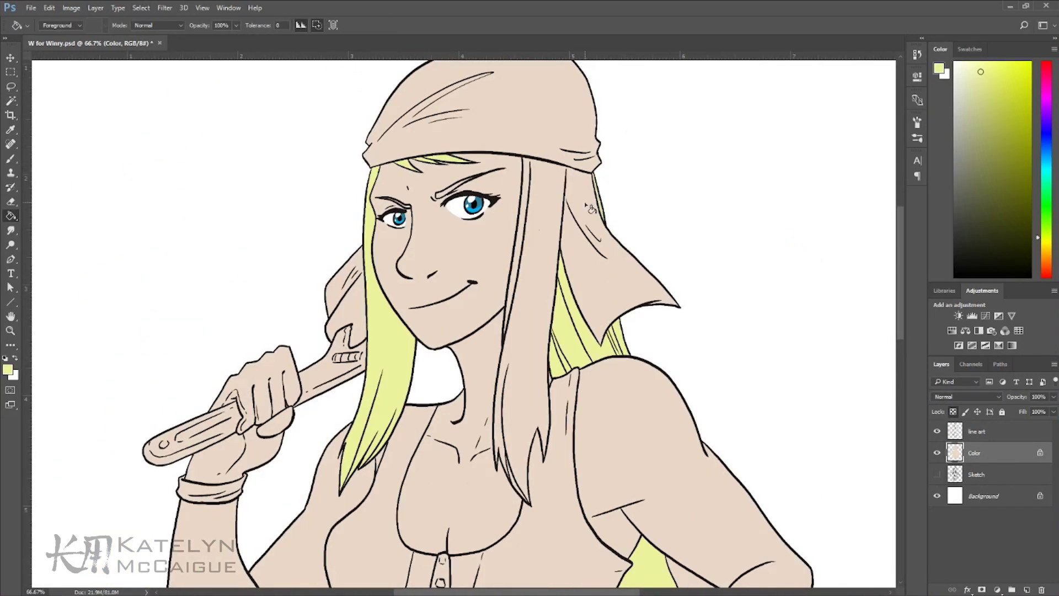
key("w")
key("alt+bracketright")
left_click(463, 331)
left_click(513, 254, "shift")
left_click(513, 161)
Expand the bandana selection and fill the bandana and its tail green on the Color layer.
key("ctrl+alt+r")
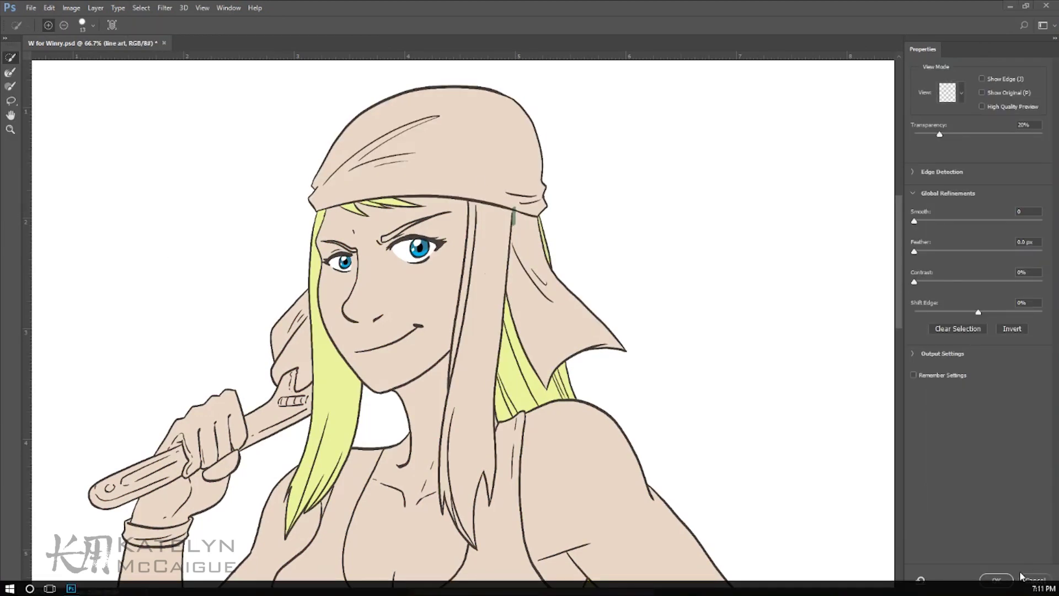
key("Escape")
left_click(141, 8)
left_click(293, 182)
key("Return")
key("alt+bracketleft")
key("alt+BackSpace")
key("ctrl+d")
key("g")
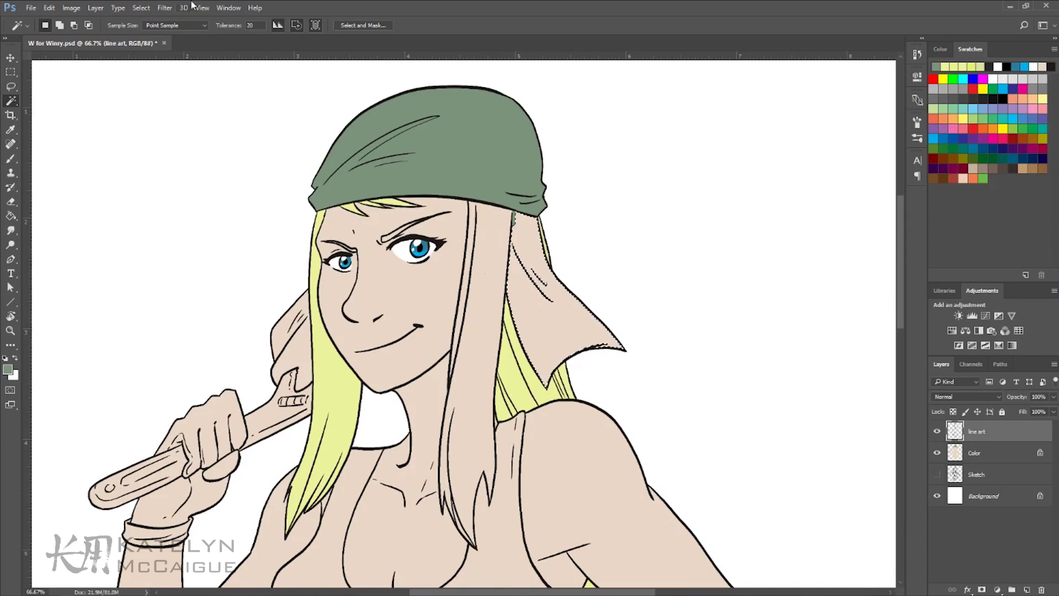
left_click(552, 310)
Fill the hair strands pale yellow and clear the beige gap between hair and arm.
left_click(557, 386, "alt")
left_click(471, 353)
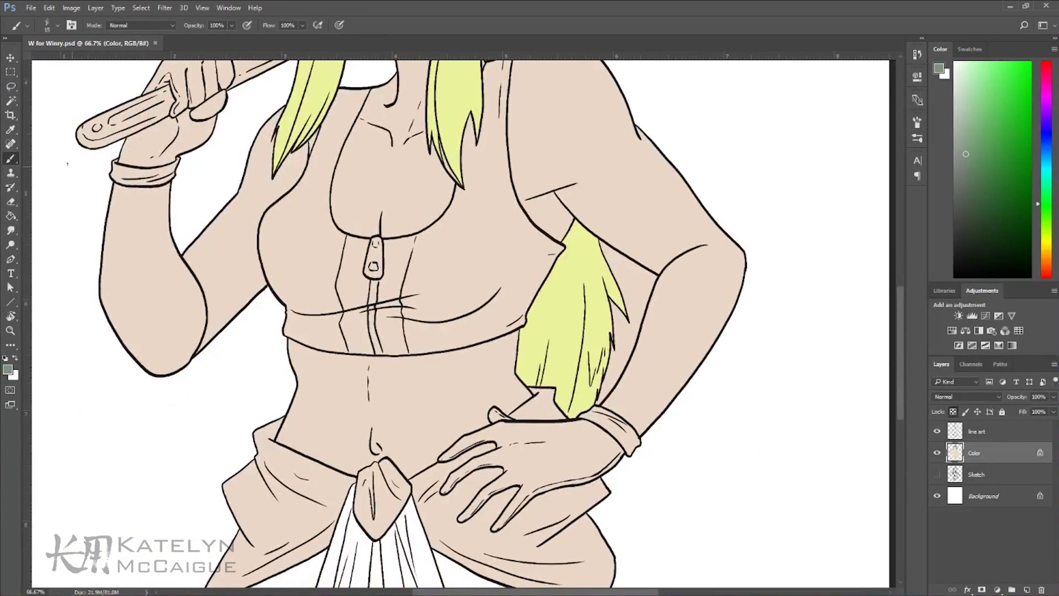
left_click(141, 8)
key("Escape")
key("Delete")
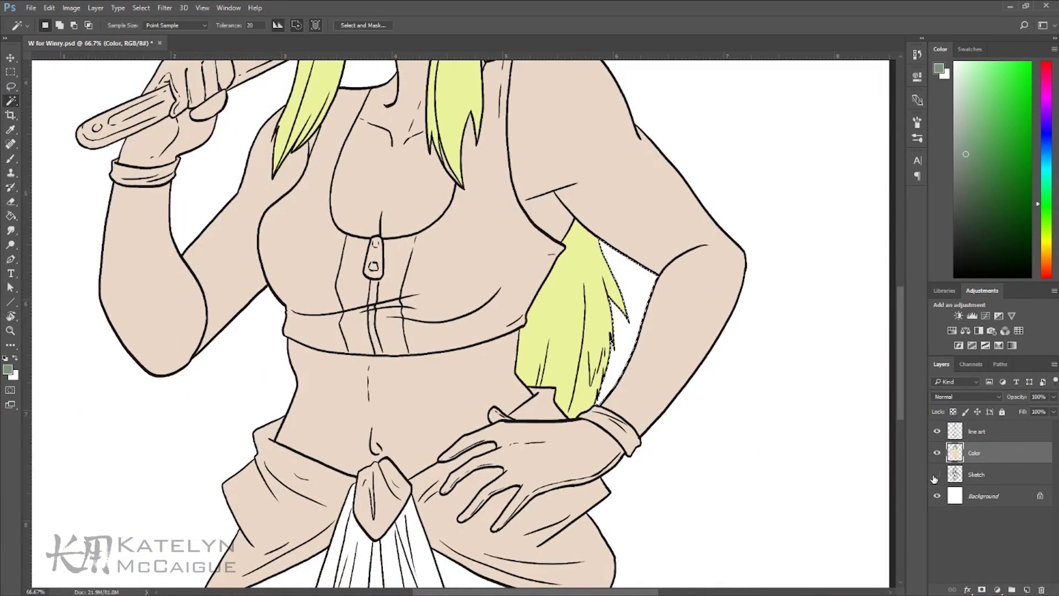
key("ctrl+d")
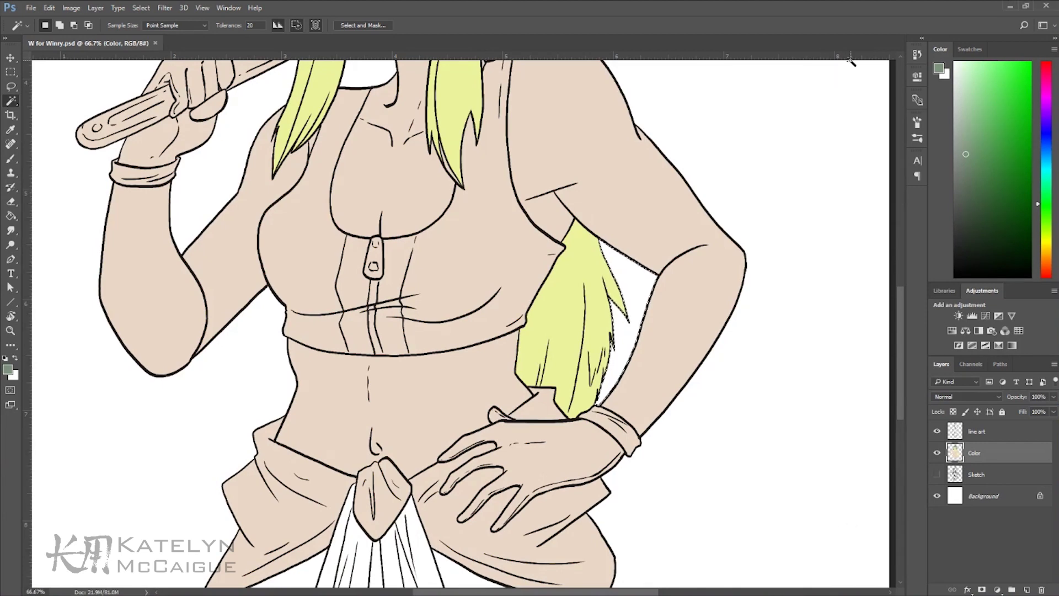
Select the crop top and fill it dark grey.
scroll(889, 283, "up", 3)
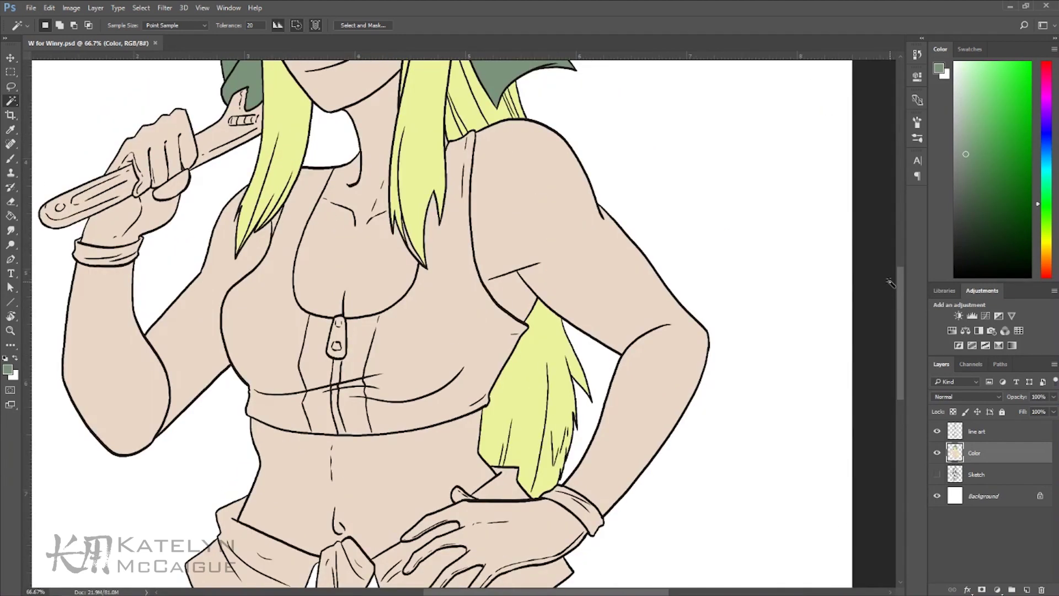
left_click(142, 8)
left_click(166, 42)
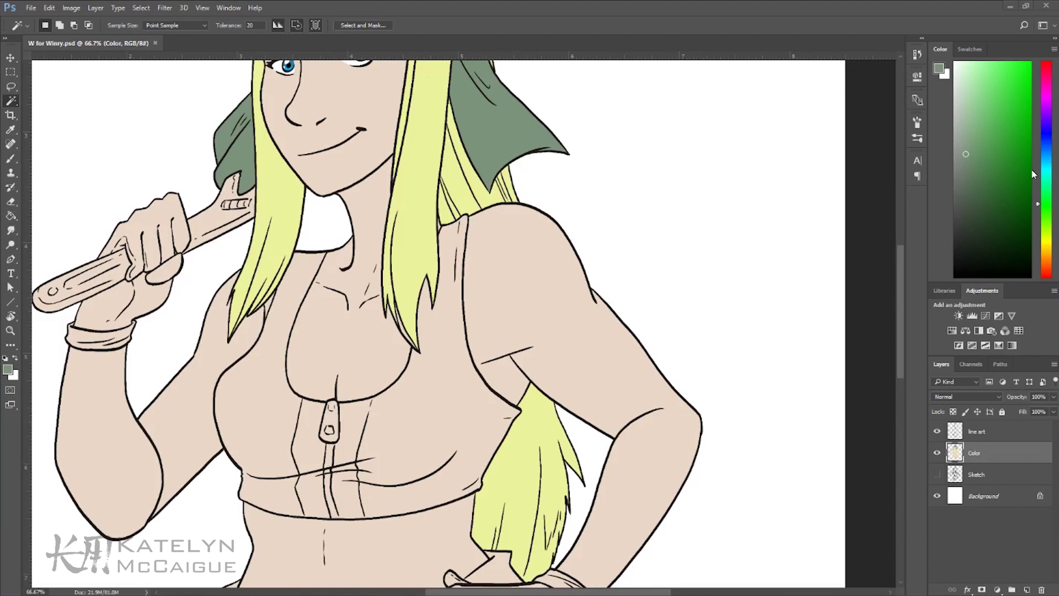
left_click(956, 225)
key("g")
left_click(397, 388)
Brush a light grey zipper strip down the front of the crop top.
key("b")
key("x")
key("ctrl+plus")
key("ctrl+plus")
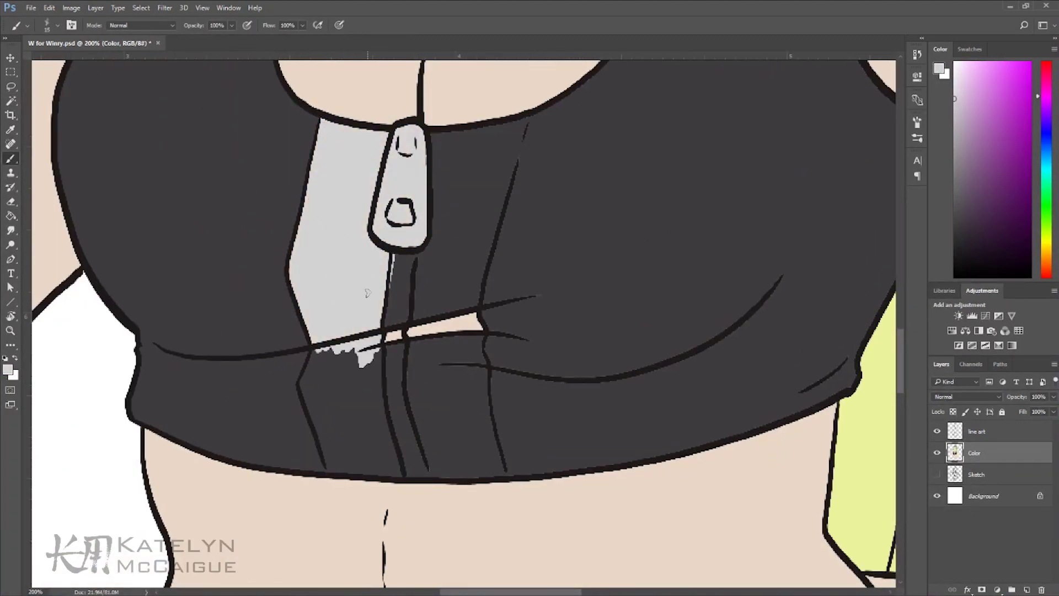
left_click_drag(311, 353, 336, 475)
left_click_drag(364, 353, 394, 474)
left_click_drag(387, 276, 339, 295)
mouse_move(386, 331)
left_mouse_down()
mouse_move(397, 493)
mouse_move(389, 331)
mouse_move(397, 436)
mouse_move(430, 292)
mouse_move(452, 265)
left_mouse_up()
key("x")
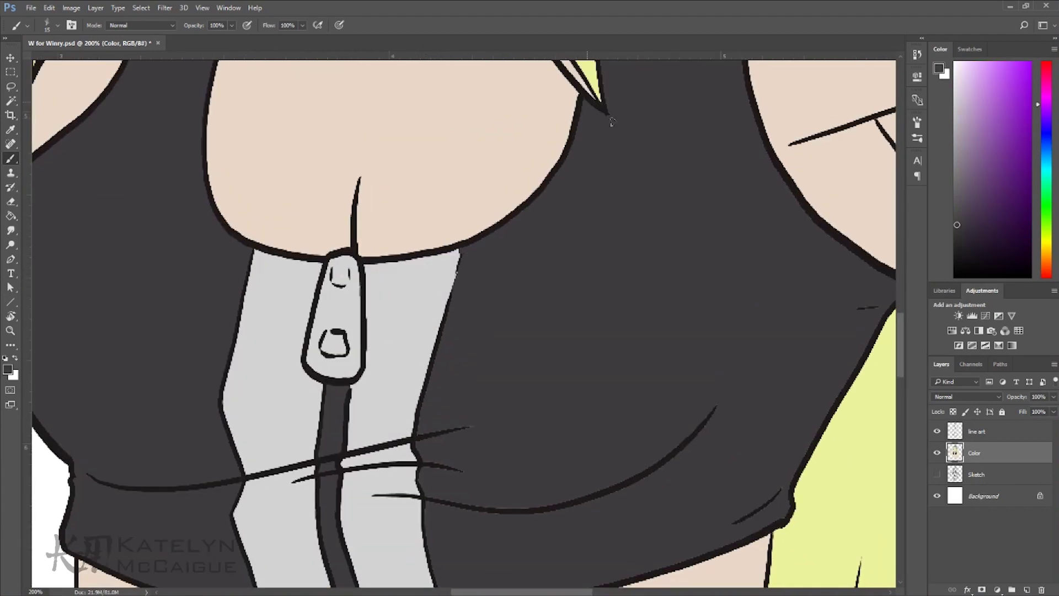
Check the hem, strap and lower body, then sample the skin beige and show the swatches.
left_click_drag(438, 494, 408, 370)
left_click_drag(739, 396, 483, 531)
scroll(443, 146, "up", 8)
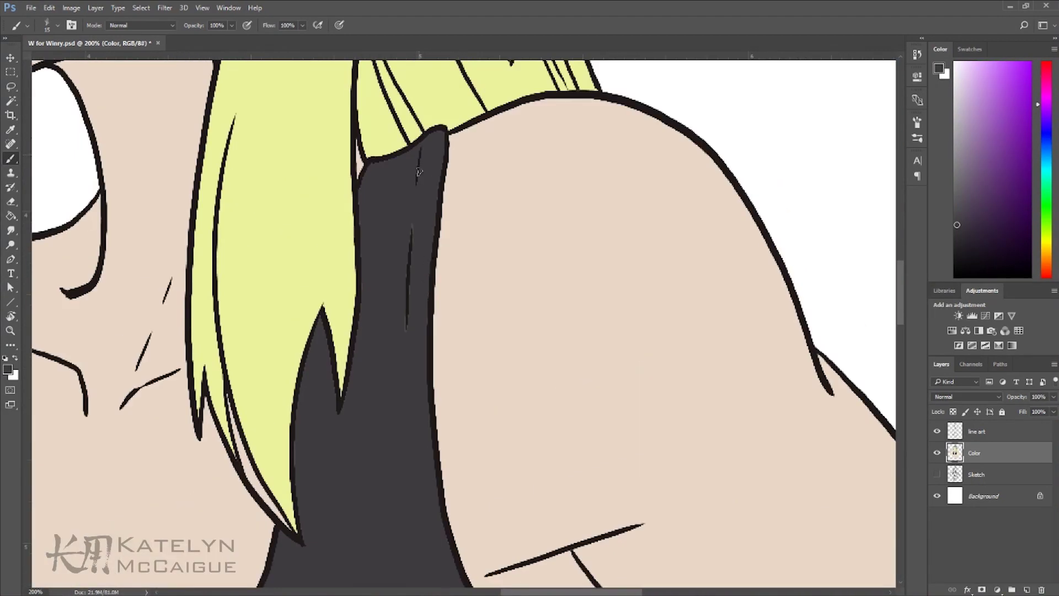
scroll(379, 355, "down", 3)
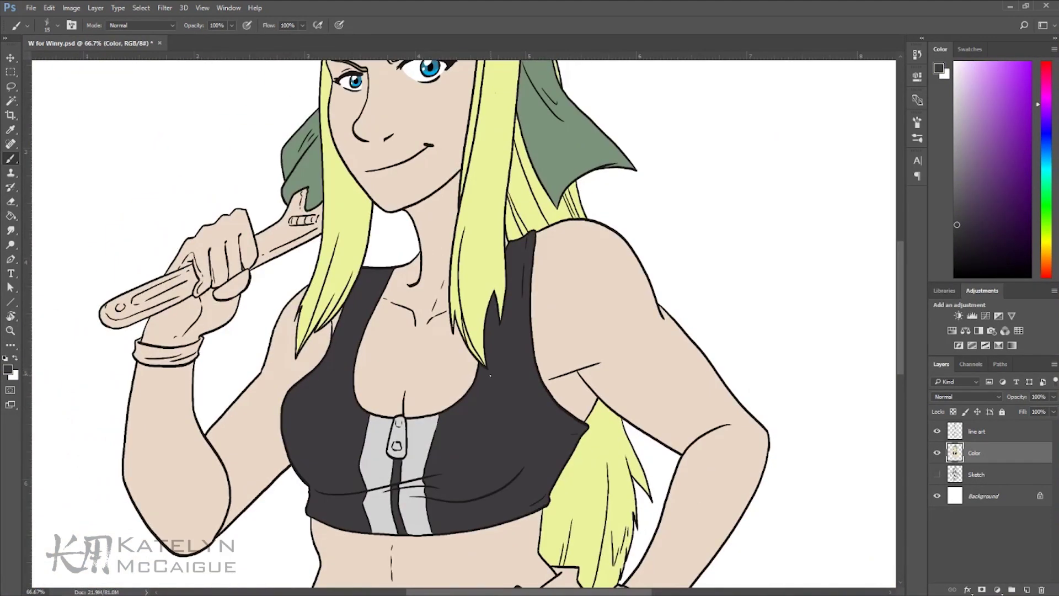
left_click_drag(490, 375, 436, 126)
key("ctrl+0")
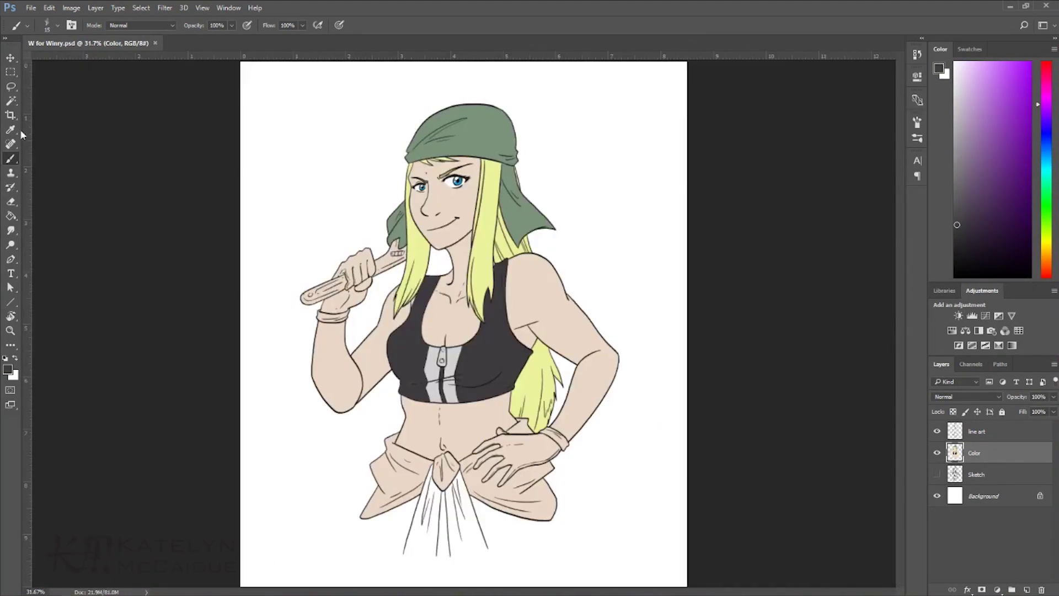
key("i")
left_click(331, 271)
left_click(970, 49)
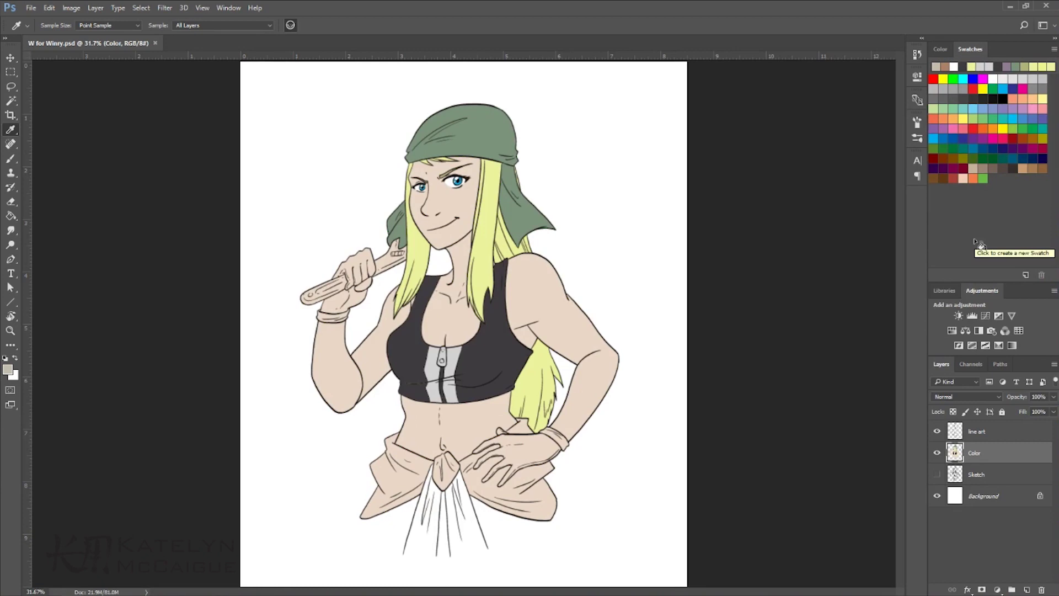
Paint the hanging waist cloth strip grey-beige.
key("ctrl+plus")
key("ctrl+plus")
key("ctrl+plus")
left_click_drag(620, 228, 515, 151)
key("b")
left_click_drag(397, 331, 355, 494)
left_click_drag(386, 309, 325, 488)
mouse_move(408, 336)
left_mouse_down()
mouse_move(488, 476)
mouse_move(463, 461)
left_mouse_up()
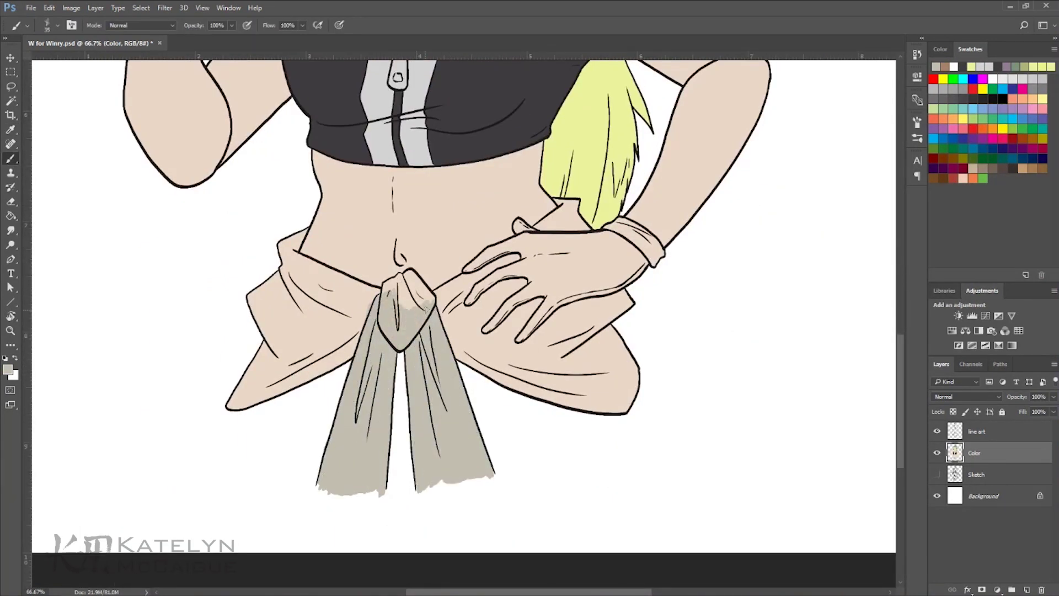
Lock transparency and paint the left, right and under-hand sash grey-beige.
key("slash")
key("bracketright")
mouse_move(287, 243)
left_mouse_down()
mouse_move(237, 402)
mouse_move(376, 308)
left_mouse_up()
mouse_move(530, 386)
left_mouse_down()
mouse_move(634, 386)
mouse_move(578, 312)
mouse_move(513, 381)
left_mouse_up()
key("ctrl+plus")
left_click_drag(318, 300, 431, 371)
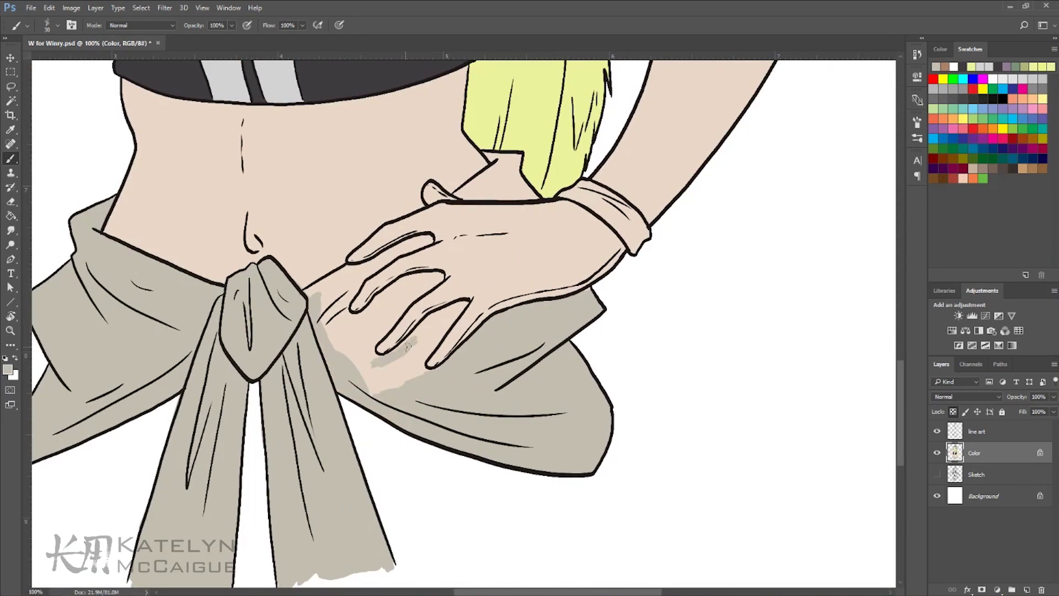
mouse_move(440, 330)
left_mouse_down()
mouse_move(364, 359)
mouse_move(436, 276)
mouse_move(331, 281)
mouse_move(330, 331)
left_mouse_up()
Paint the shape under the hair grey.
scroll(354, 248, "right", 5)
scroll(386, 202, "up", 4)
left_click_drag(434, 299, 345, 278)
scroll(358, 279, "right", 3)
scroll(359, 279, "up", 2)
Fill the glove and bracelet brown.
key("g")
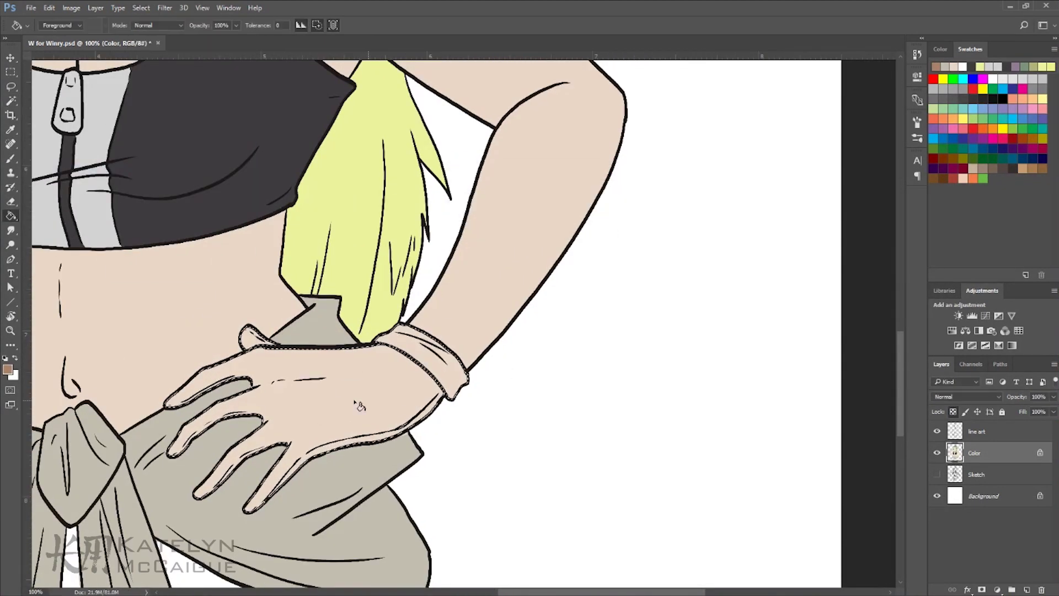
scroll(452, 410, "up", 10)
scroll(452, 410, "left", 10)
left_click(141, 8)
left_click(160, 147)
left_click(274, 164)
Fill the wrench grey and touch up the gap in its teeth.
left_click(940, 49)
left_click(954, 184)
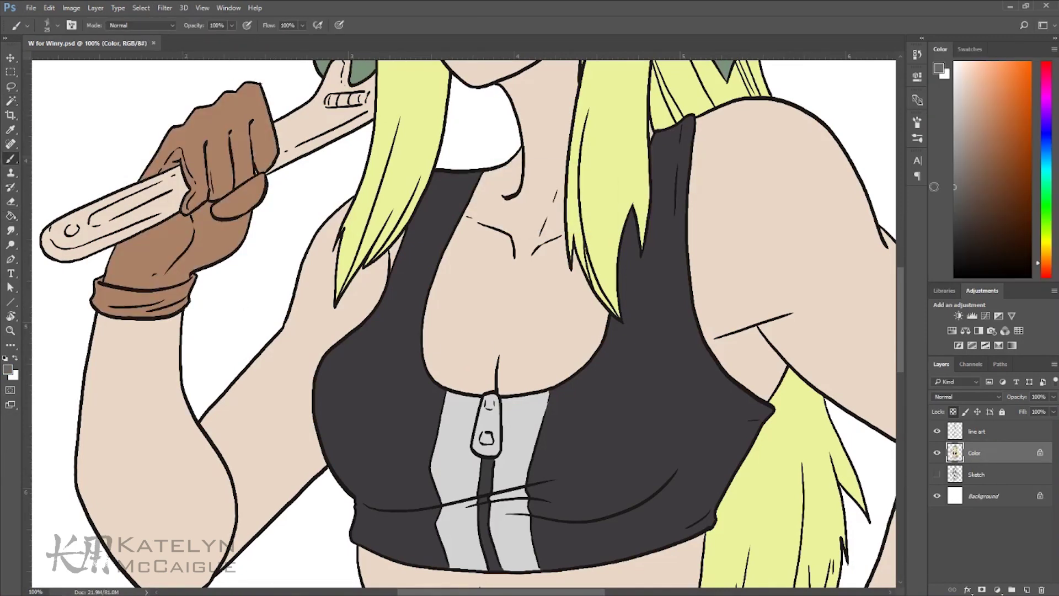
scroll(386, 276, "up", 5)
scroll(386, 276, "left", 5)
left_click(141, 8)
left_click(267, 266)
key("b")
left_click(442, 218)
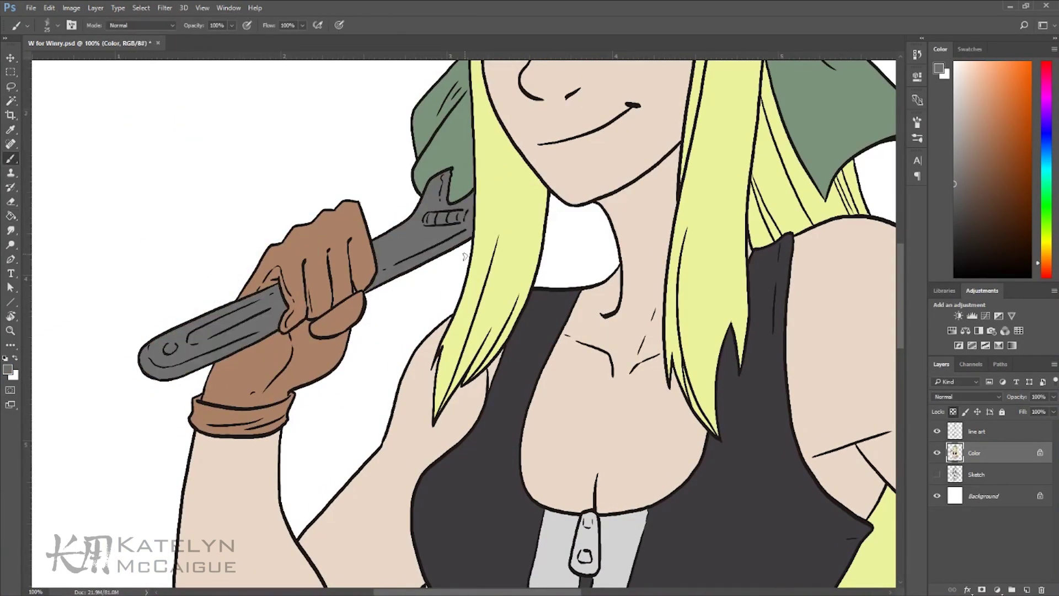
left_click(364, 272, "alt")
Fit the drawing in view and save it.
key("ctrl+0")
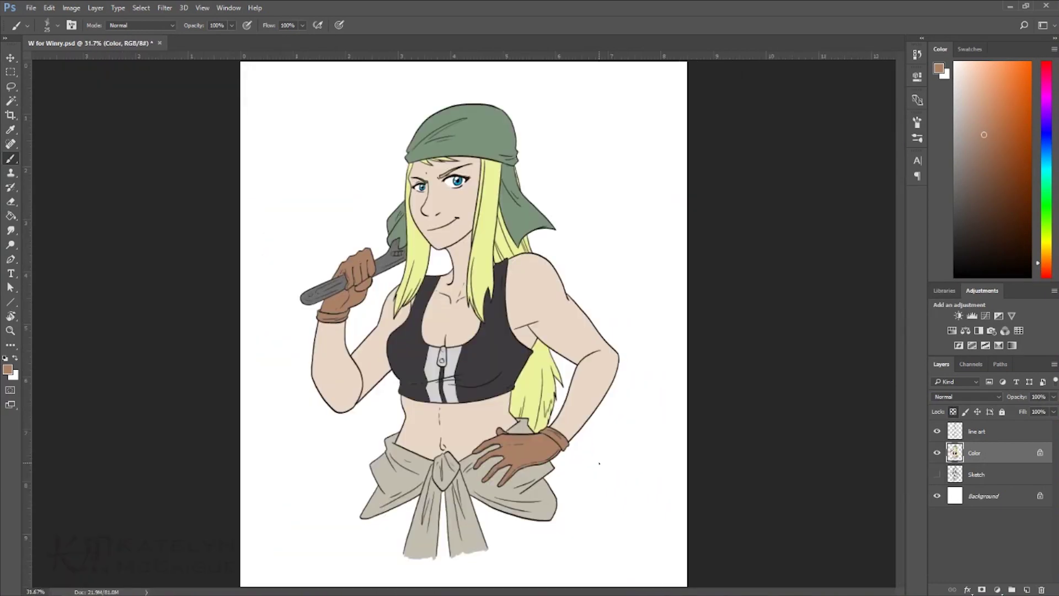
key("ctrl+s")
key("ctrl+plus")
scroll(438, 169, "up", 4)
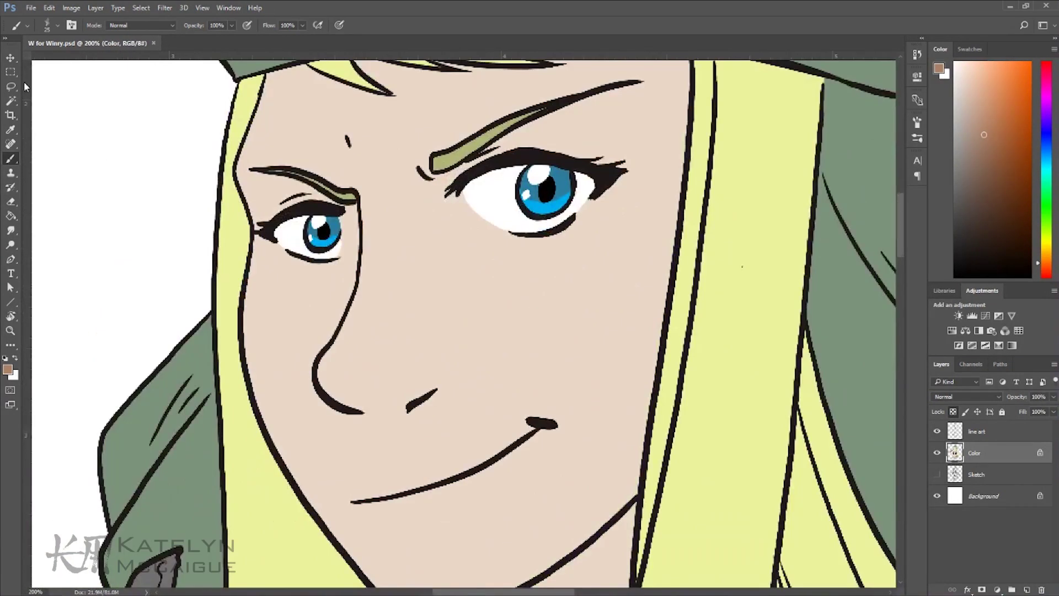
Lasso the left eye and eyebrow on the line art and nudge them up-left.
key("l")
key("alt+bracketright")
key("ctrl+t")
left_click_drag(309, 209, 298, 204)
key("Return")
key("alt+bracketleft")
Sample the iris blue and add a new layer above the colours.
key("b")
left_click(331, 229, "alt")
key("ctrl+0")
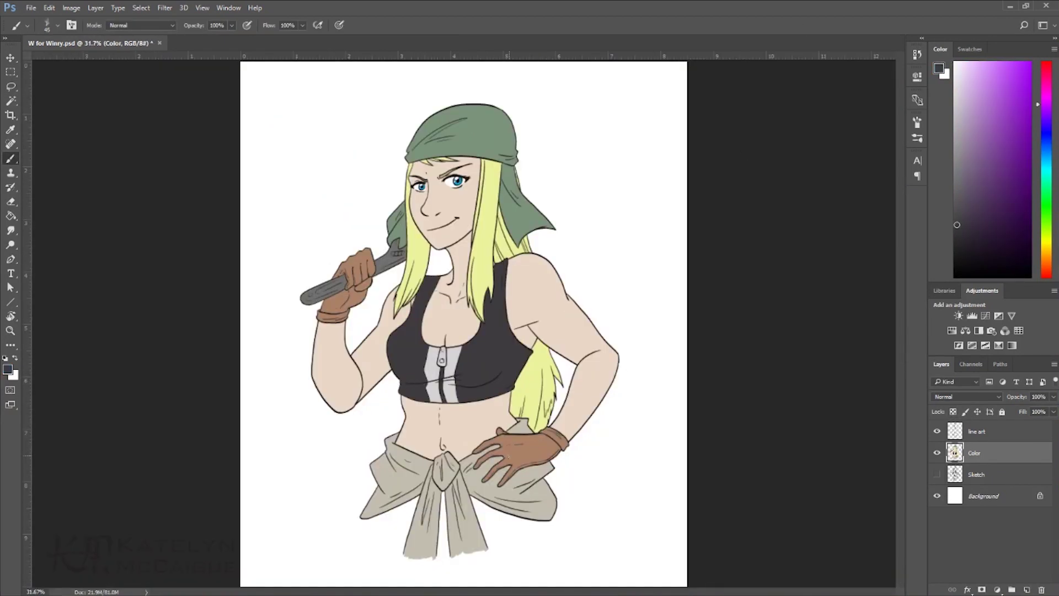
scroll(442, 358, "up", 5)
scroll(698, 393, "down", 6)
left_click(1027, 589)
right_click(993, 452)
Clip the new layer to Color, set it to Multiply at 21%, and shadow the forearm.
left_click(883, 348)
left_click(967, 396)
left_click(949, 204)
key("ctrl+1")
mouse_move(268, 306)
left_mouse_down()
mouse_move(516, 325)
mouse_move(359, 450)
left_mouse_up()
left_click_drag(1017, 396, 987, 396)
Shade the glove's palm, fingers, the gaps between fingers, and the cuff.
left_click_drag(496, 276, 419, 323)
scroll(330, 353, "up", 2)
left_click_drag(519, 149, 375, 275)
left_click_drag(474, 237, 320, 397)
scroll(488, 226, "up", 2)
left_click_drag(411, 290, 312, 348)
left_click_drag(353, 209, 359, 278)
left_click_drag(408, 193, 397, 295)
left_click_drag(488, 97, 446, 232)
Shade the wrench handle, redoing the lower-half stroke after an undo.
mouse_move(526, 467)
left_mouse_down()
mouse_move(488, 313)
mouse_move(466, 468)
left_mouse_up()
left_click_drag(590, 182, 402, 276)
left_click_drag(593, 163, 403, 264)
left_click_drag(585, 143, 453, 232)
left_click_drag(83, 384, 380, 356)
key("ctrl+z")
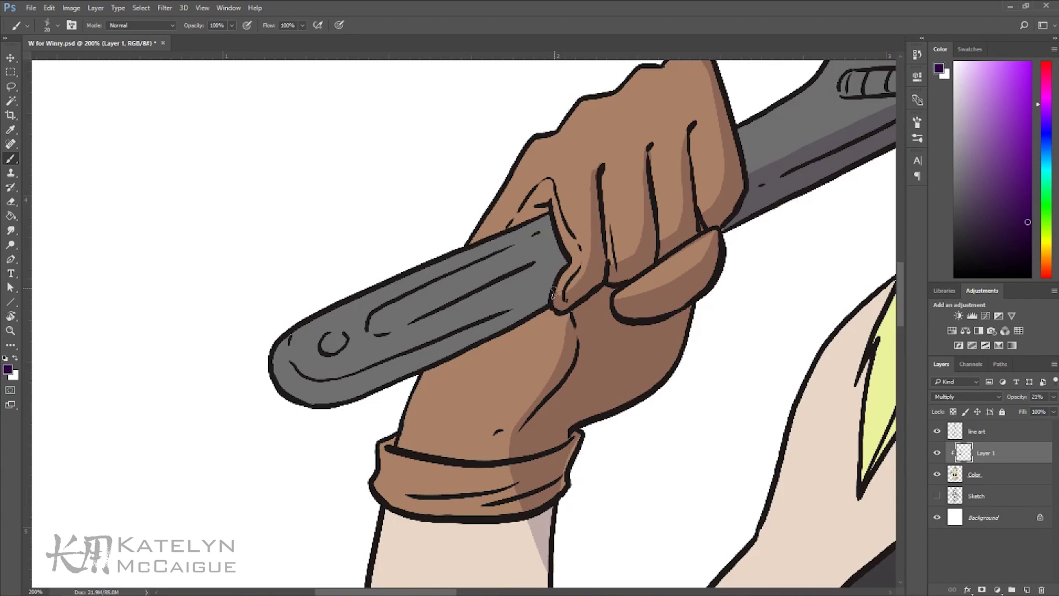
left_click_drag(553, 292, 356, 343)
Shade across the green bandana and along its tail.
key("ctrl+minus")
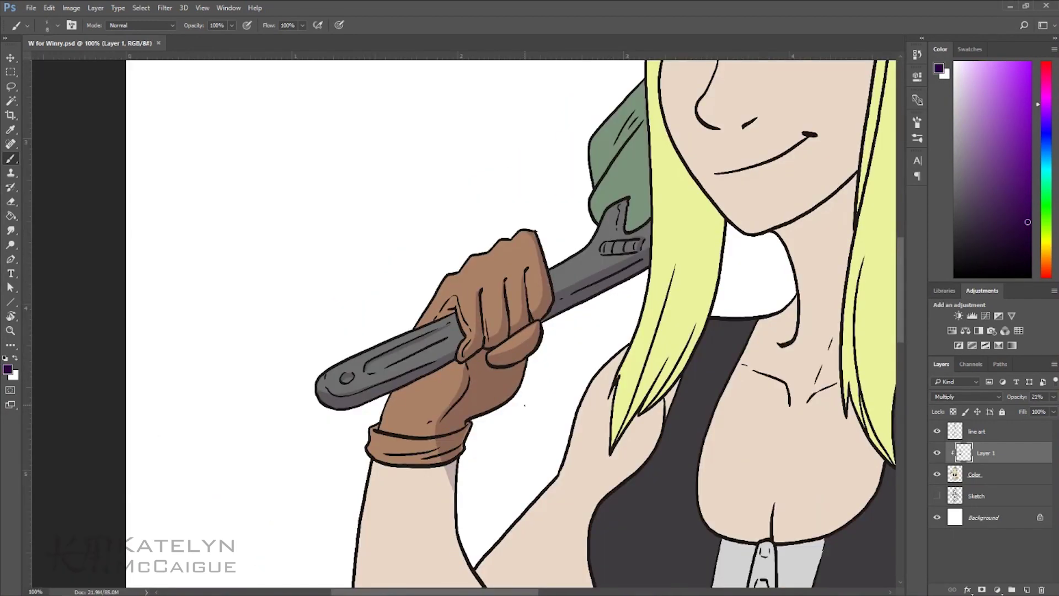
key("ctrl+plus")
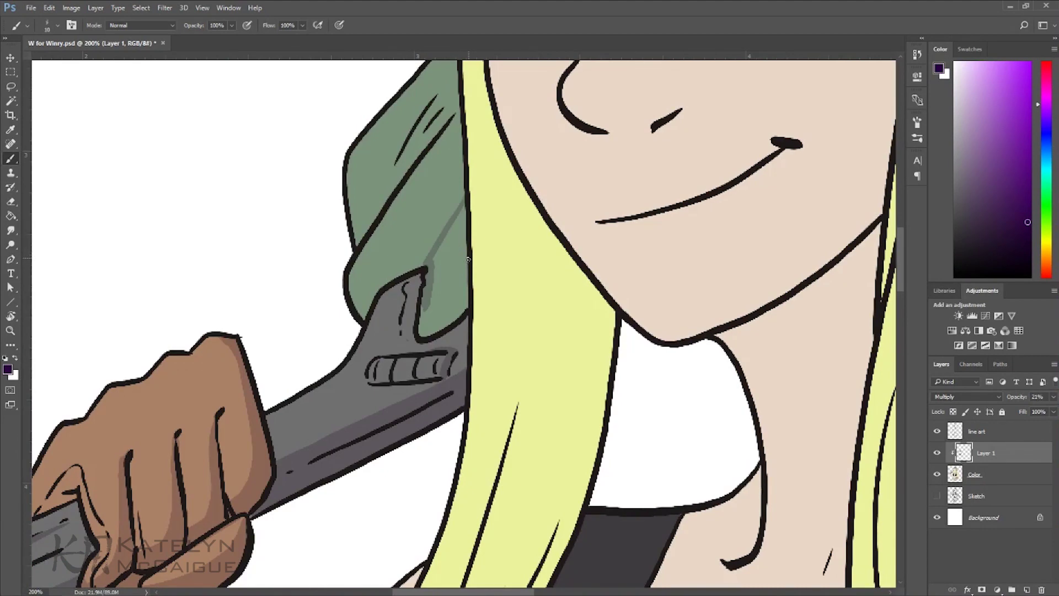
left_click_drag(454, 223, 355, 328)
key("ctrl+minus")
scroll(453, 288, "up", 1)
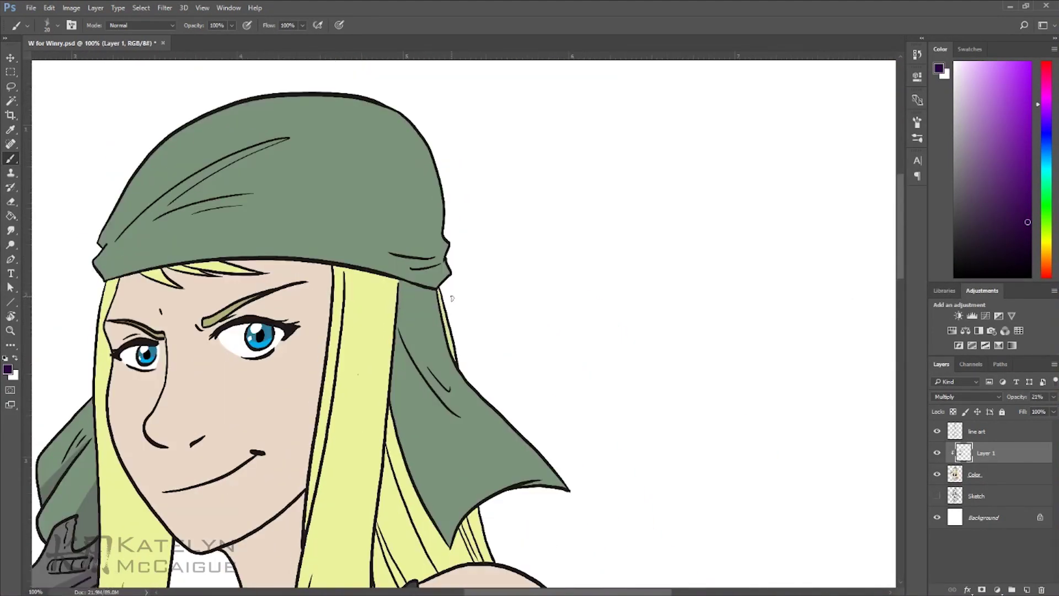
mouse_move(386, 119)
left_mouse_down()
mouse_move(441, 276)
mouse_move(543, 416)
left_mouse_up()
Shade the hair under the bandana with long strands and shadow the neck under the chin.
left_click_drag(492, 465, 480, 259)
left_click_drag(396, 292, 381, 393)
left_click_drag(400, 226, 485, 386)
left_click_drag(450, 245, 392, 384)
mouse_move(403, 75)
left_mouse_down()
mouse_move(339, 585)
mouse_move(394, 174)
mouse_move(433, 289)
left_mouse_up()
left_click_drag(380, 177, 353, 226)
left_click_drag(348, 414, 284, 482)
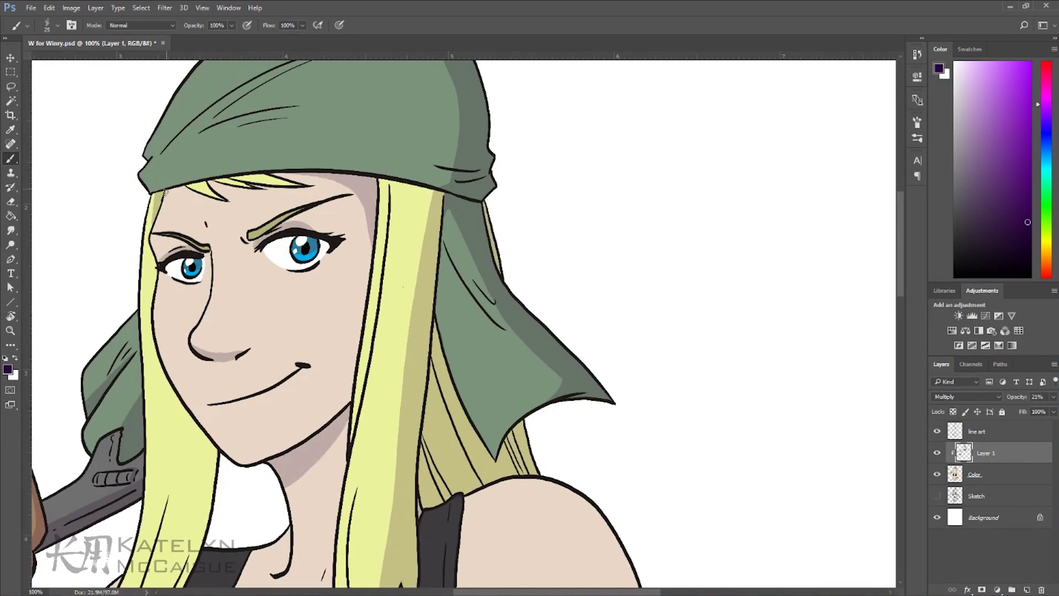
left_click_drag(434, 469, 476, 359)
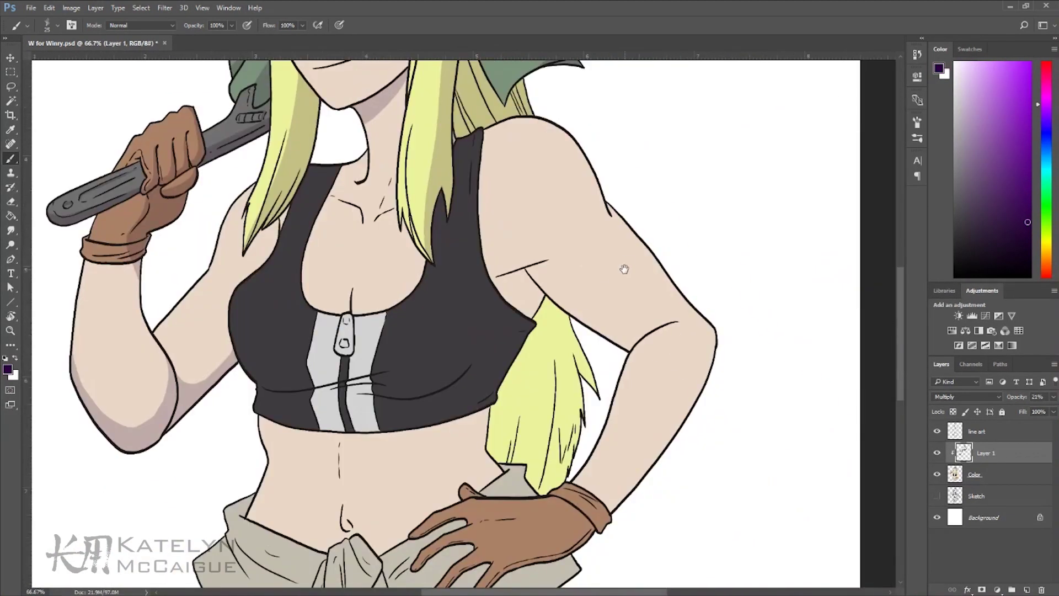
Shade along the hair's left edge and beside the top.
left_click_drag(624, 268, 442, 247)
left_click_drag(423, 110, 408, 348)
key("ctrl+plus")
mouse_move(408, 204)
left_mouse_down()
mouse_move(338, 402)
mouse_move(453, 442)
left_mouse_up()
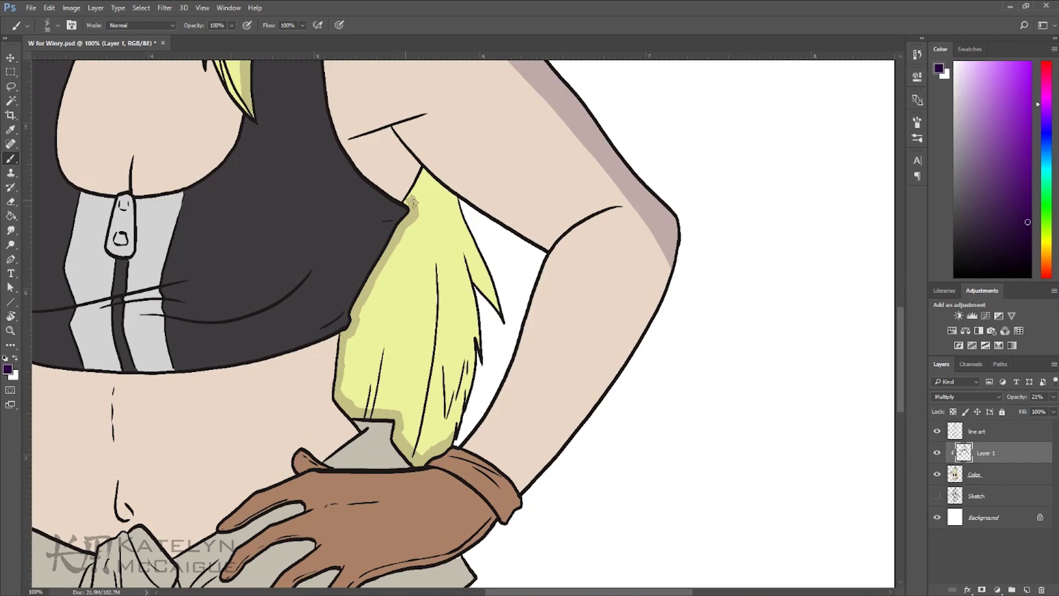
left_click_drag(460, 190, 387, 397)
Shade the top's edge, the armpit, the back beside the hair, and under the chest.
left_click_drag(457, 221, 420, 442)
left_click_drag(386, 221, 448, 319)
mouse_move(386, 430)
left_mouse_down()
mouse_move(465, 284)
mouse_move(430, 231)
left_mouse_up()
left_click_drag(441, 386, 458, 215)
left_click_drag(406, 259, 453, 358)
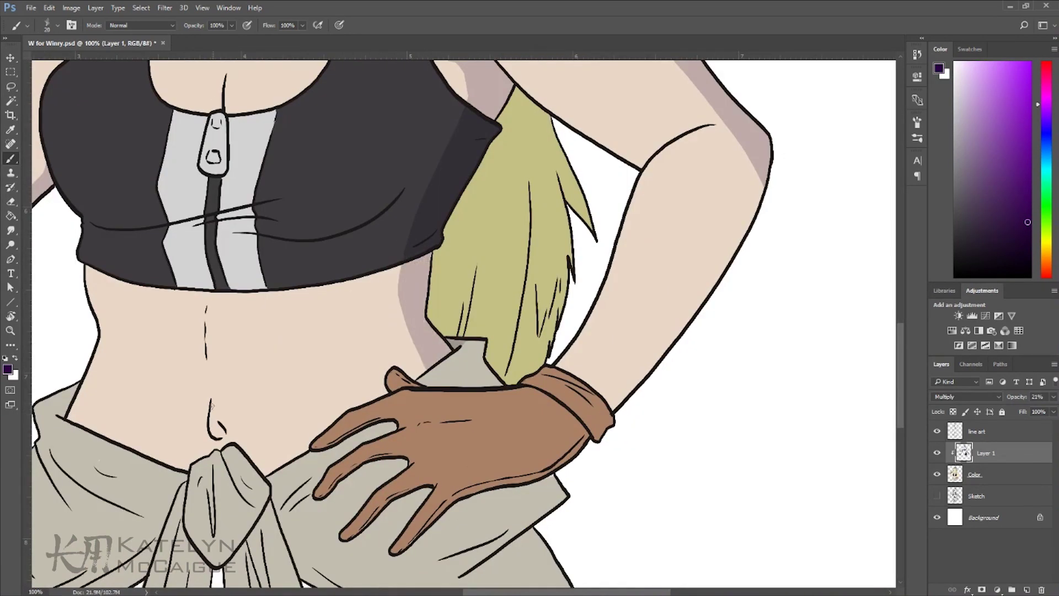
left_click_drag(387, 275, 596, 303)
left_click_drag(265, 254, 589, 248)
left_click_drag(658, 169, 620, 323)
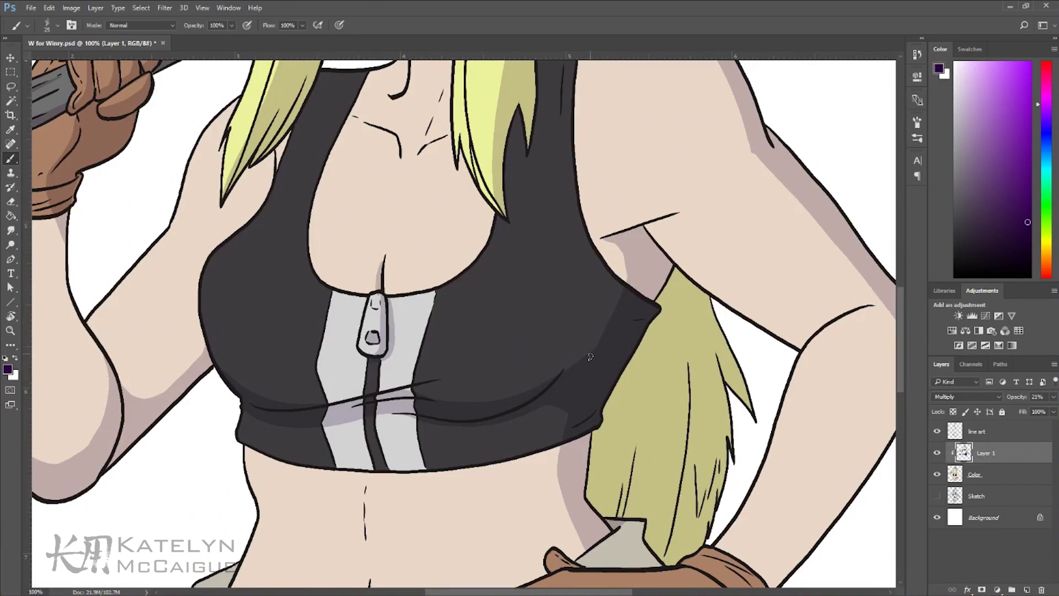
left_click_drag(373, 253, 484, 348)
left_click_drag(542, 413, 605, 224)
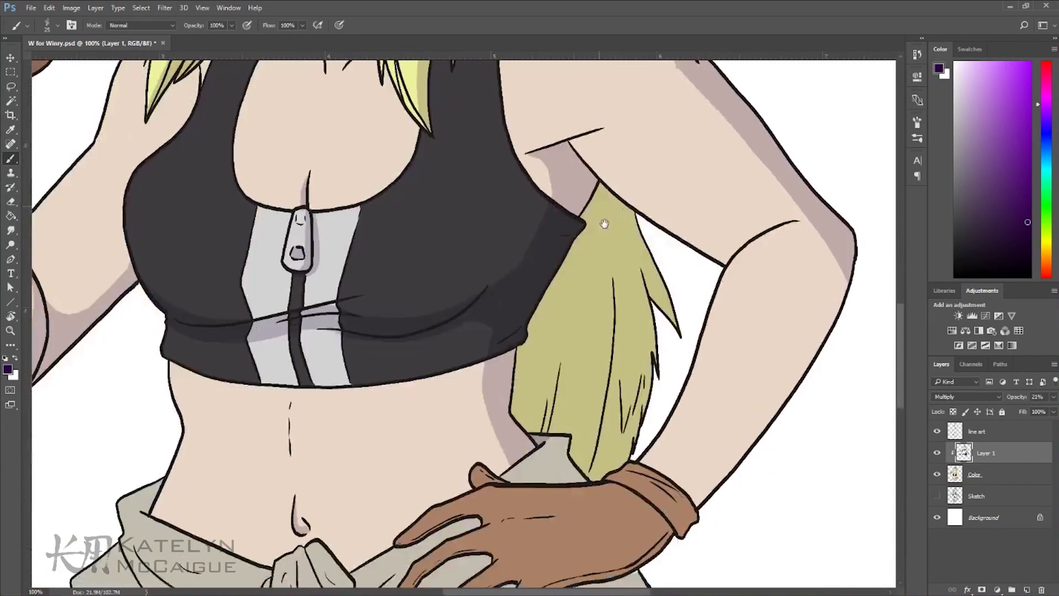
Shadow the sash under the glove and across the tied sash.
left_click_drag(607, 353, 602, 223)
mouse_move(843, 358)
left_mouse_down()
mouse_move(519, 218)
mouse_move(478, 377)
mouse_move(486, 212)
left_mouse_up()
left_click_drag(530, 282, 430, 381)
left_click_drag(552, 242, 386, 342)
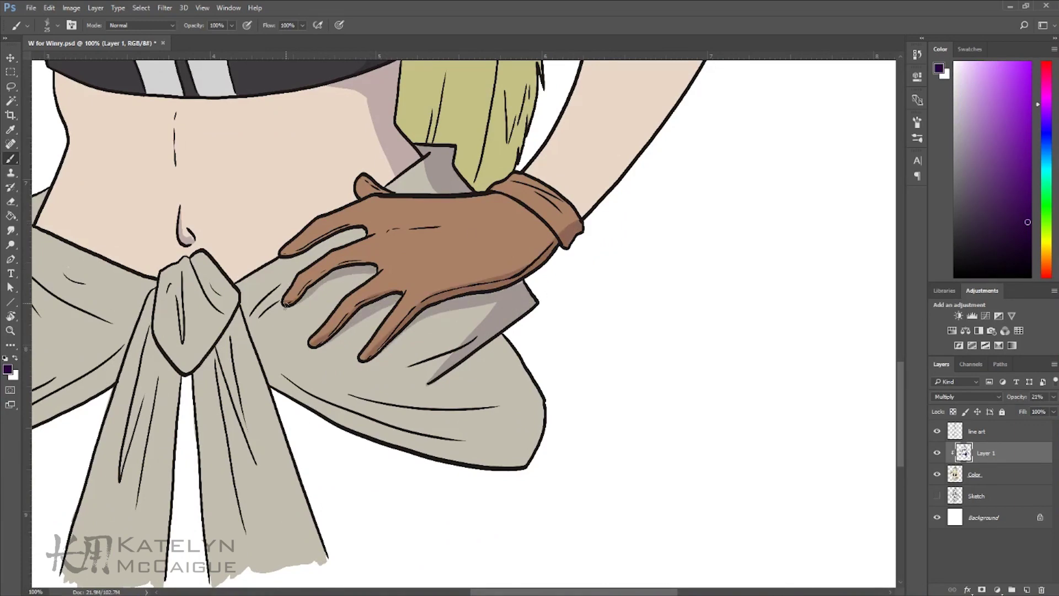
left_click_drag(285, 305, 274, 279)
left_click_drag(524, 326, 496, 441)
left_click_drag(497, 381, 293, 431)
left_click(970, 49)
mouse_move(309, 524)
left_mouse_down()
mouse_move(238, 288)
mouse_move(259, 358)
left_mouse_up()
Shade the sash knot, its tails and the lower left sash wing, then fit the image in view.
left_click_drag(188, 228, 224, 273)
left_click_drag(182, 265, 215, 342)
mouse_move(211, 391)
left_mouse_down()
mouse_move(392, 395)
mouse_move(415, 409)
mouse_move(524, 325)
left_mouse_up()
left_click_drag(463, 231, 419, 463)
left_click_drag(436, 279, 427, 467)
left_click_drag(430, 464, 569, 519)
left_click_drag(367, 386, 579, 260)
key("ctrl+minus")
key("ctrl+0")
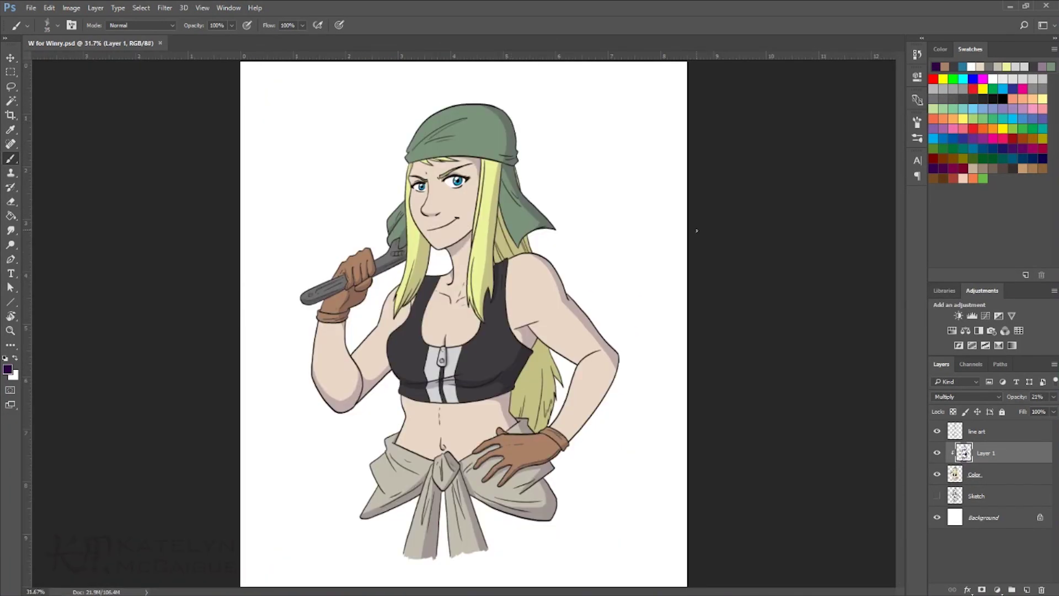
Add a clipped highlight layer in white and highlight the wrench tip.
key("ctrl+plus")
key("ctrl+shift+alt+n")
key("ctrl+alt+g")
key("ctrl+plus")
left_click_drag(242, 291, 230, 325)
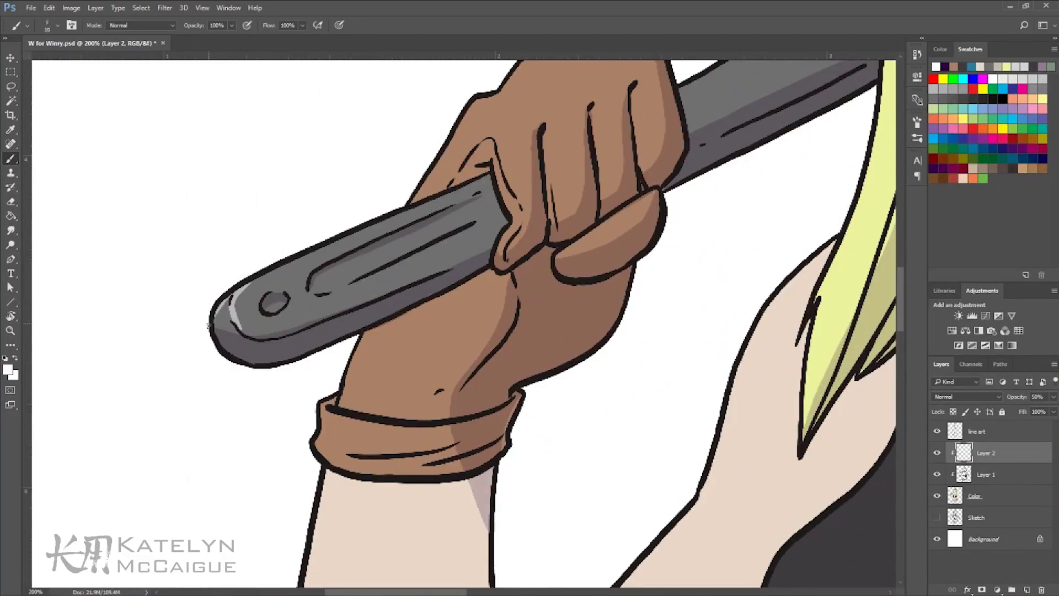
key("bracketright")
Highlight the glove's knuckles and fingers in white.
left_click_drag(539, 218, 434, 328)
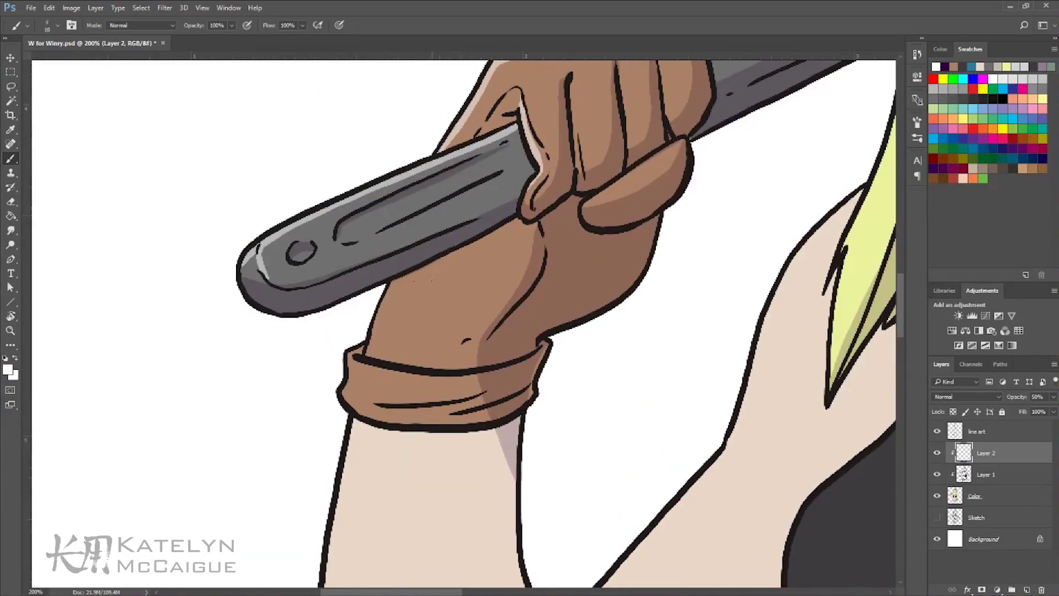
left_click_drag(357, 234, 335, 193)
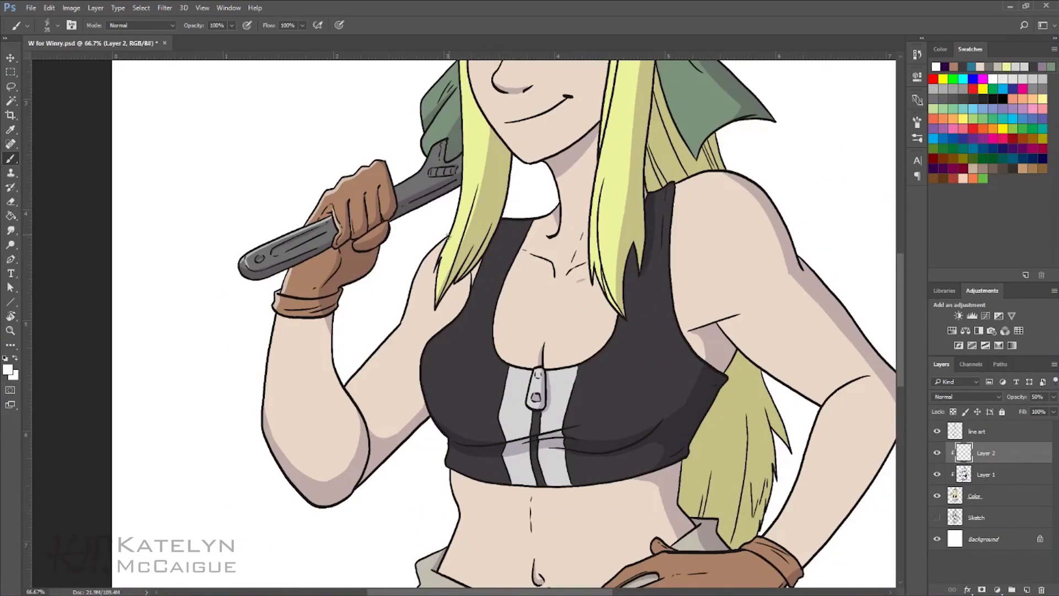
key("ctrl+minus")
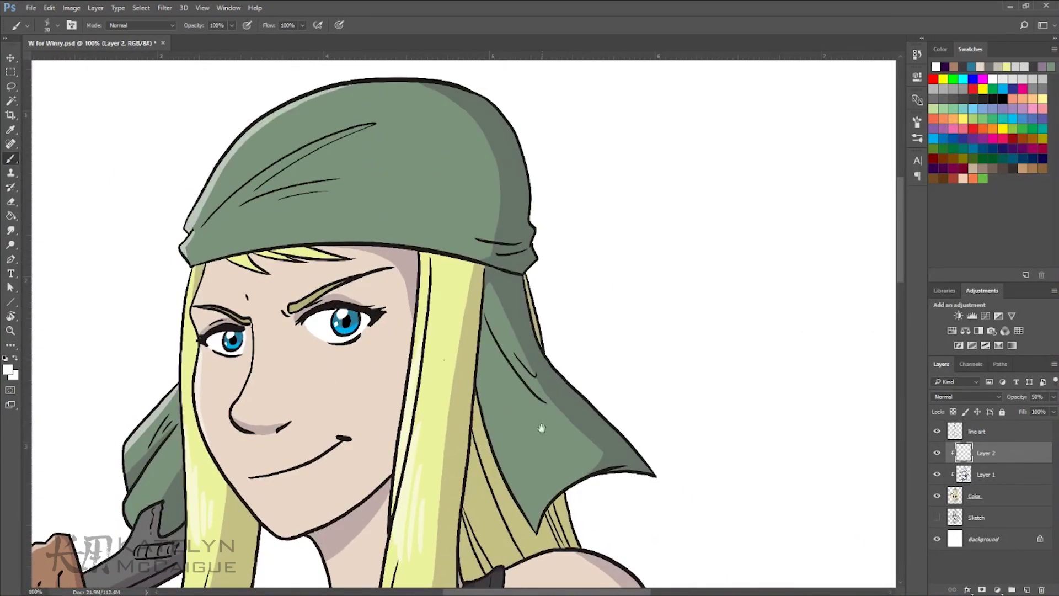
scroll(334, 193, "down", 5)
left_click_drag(342, 508, 260, 298)
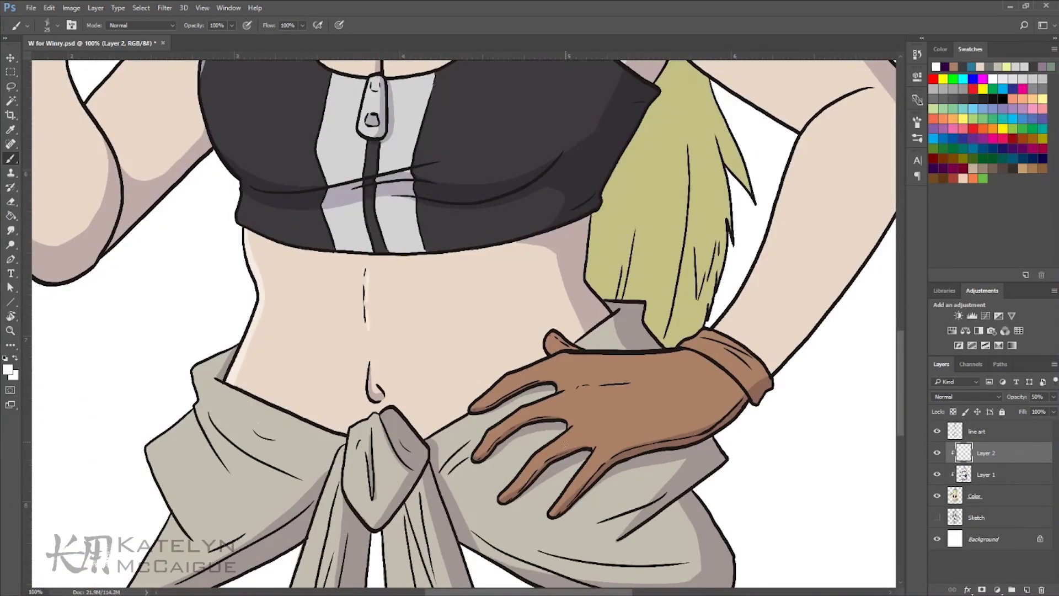
key("ctrl+plus")
left_click_drag(322, 508, 267, 502)
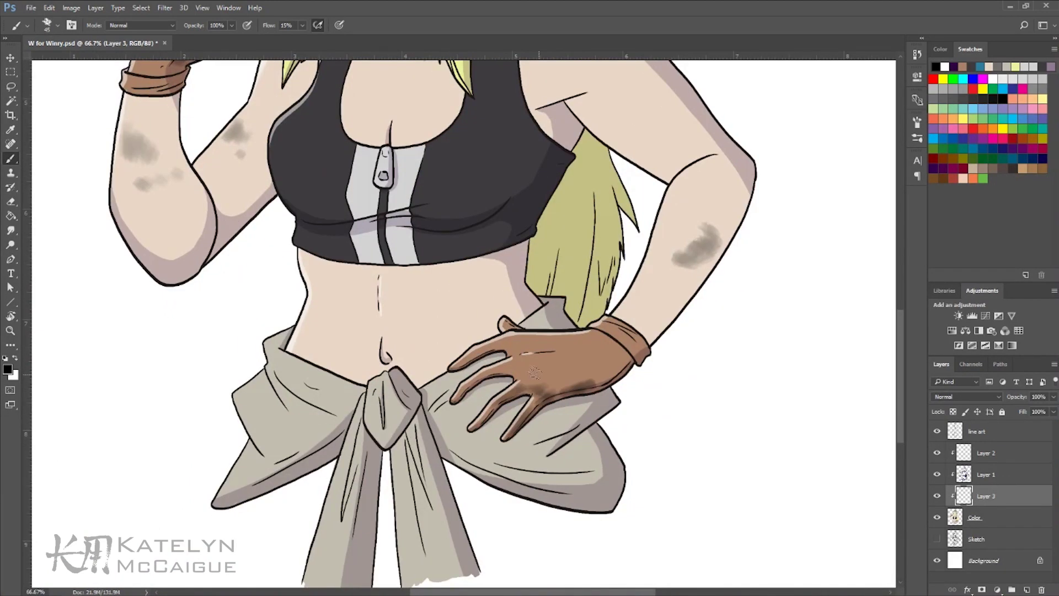
Zoom out from the upper torso to view the whole dirtied figure.
key("ctrl+minus")
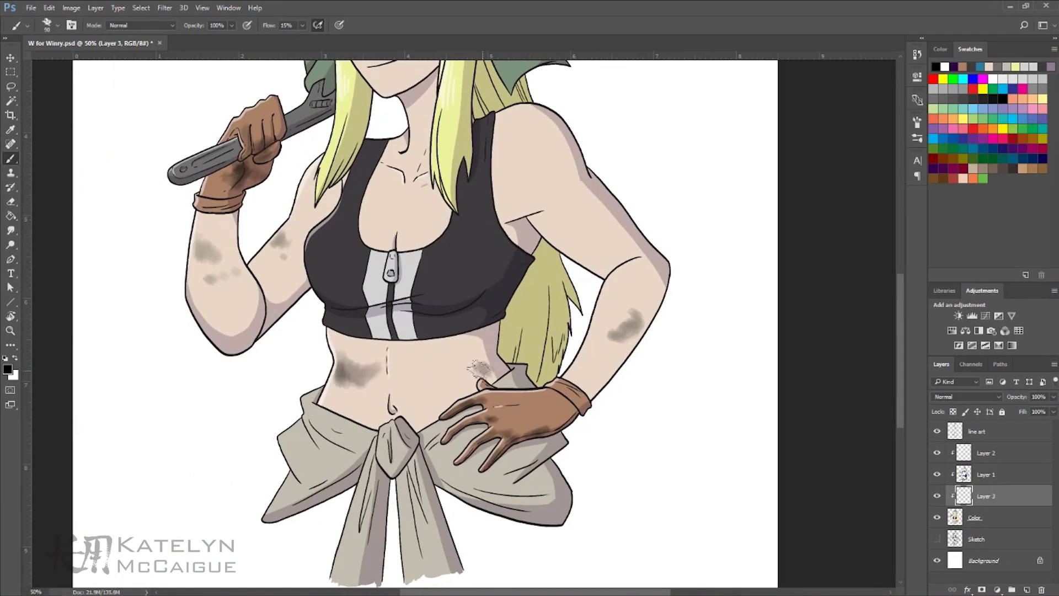
key("ctrl+minus")
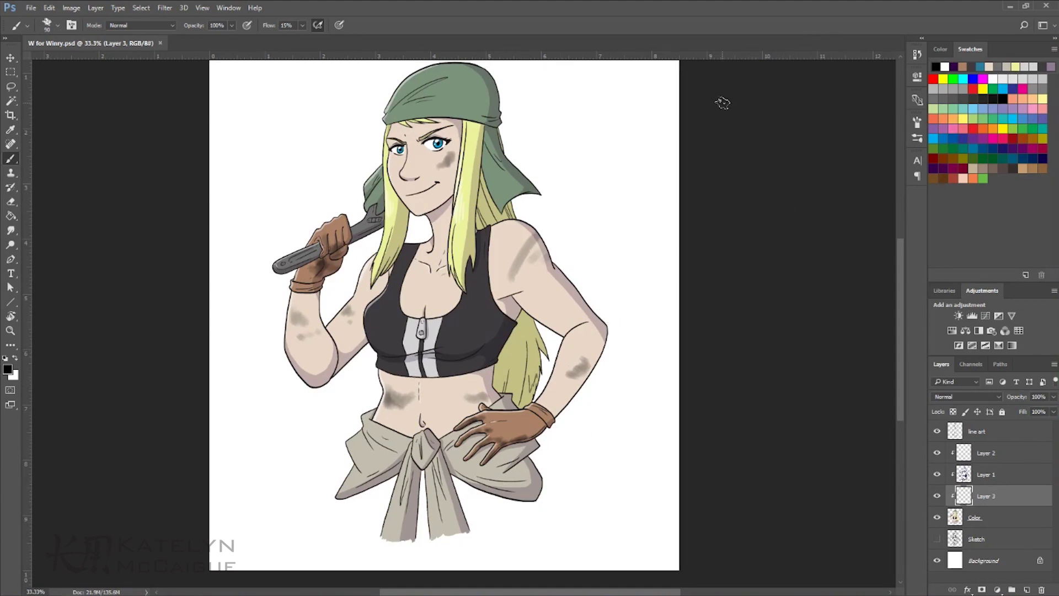
scroll(446, 108, "up", 2)
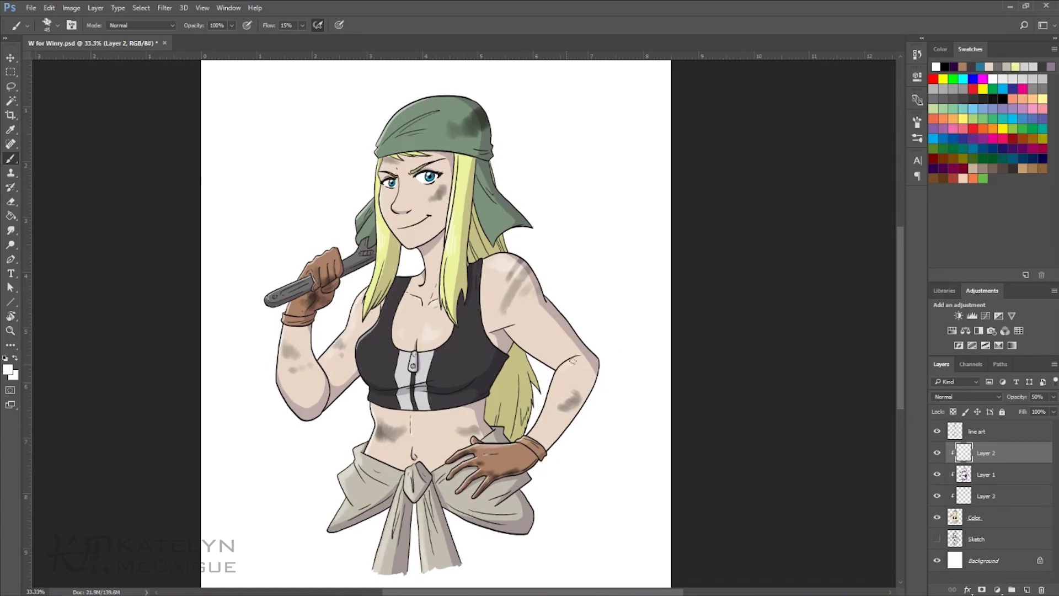
Switch to the line art layer with a small full-strength black brush for signing.
key("d")
key("alt+bracketright")
key("shift+0")
Return to the highlight layer with a larger white airbrush at 15% flow.
key("x")
key("alt+bracketleft")
key("shift+1")
key("shift+5")
key("shift+alt+p")
key("bracketright")
key("bracketright")
key("bracketright")
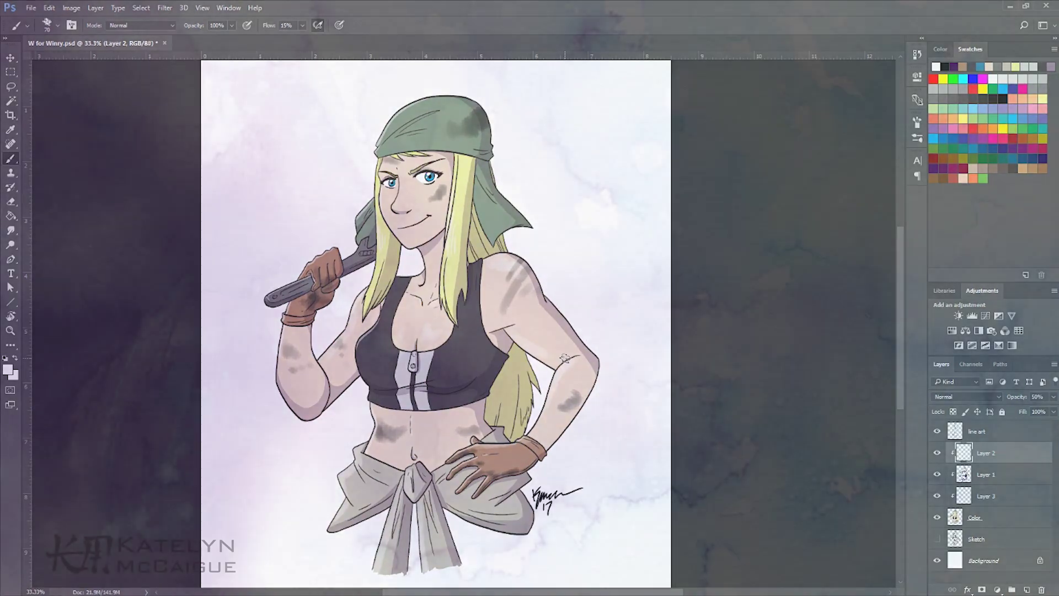